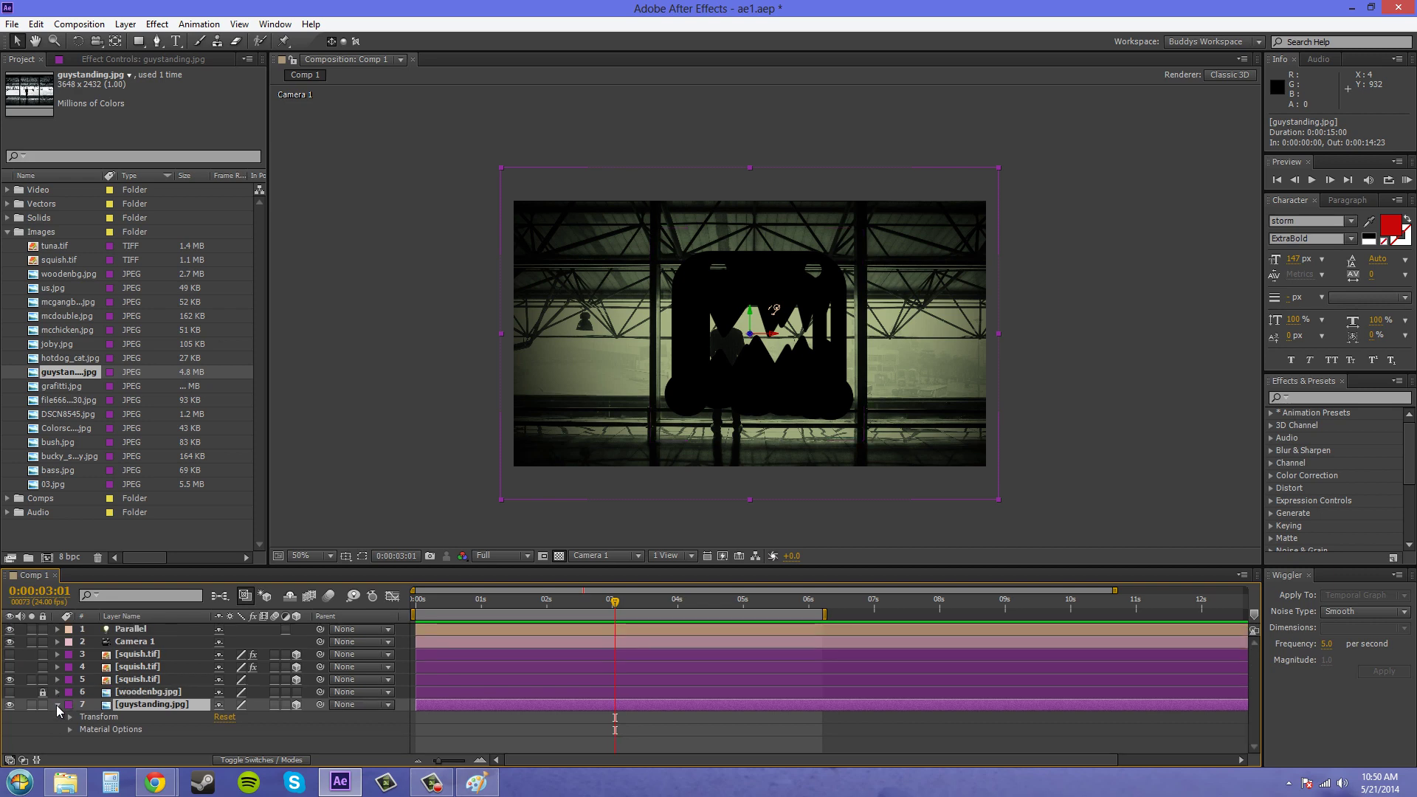
Collapse the guystanding.jpg layer's properties and select the Parallel light layer
{"action": "left_click", "coordinate": [57, 705]}
{"action": "left_click", "coordinate": [134, 631]}
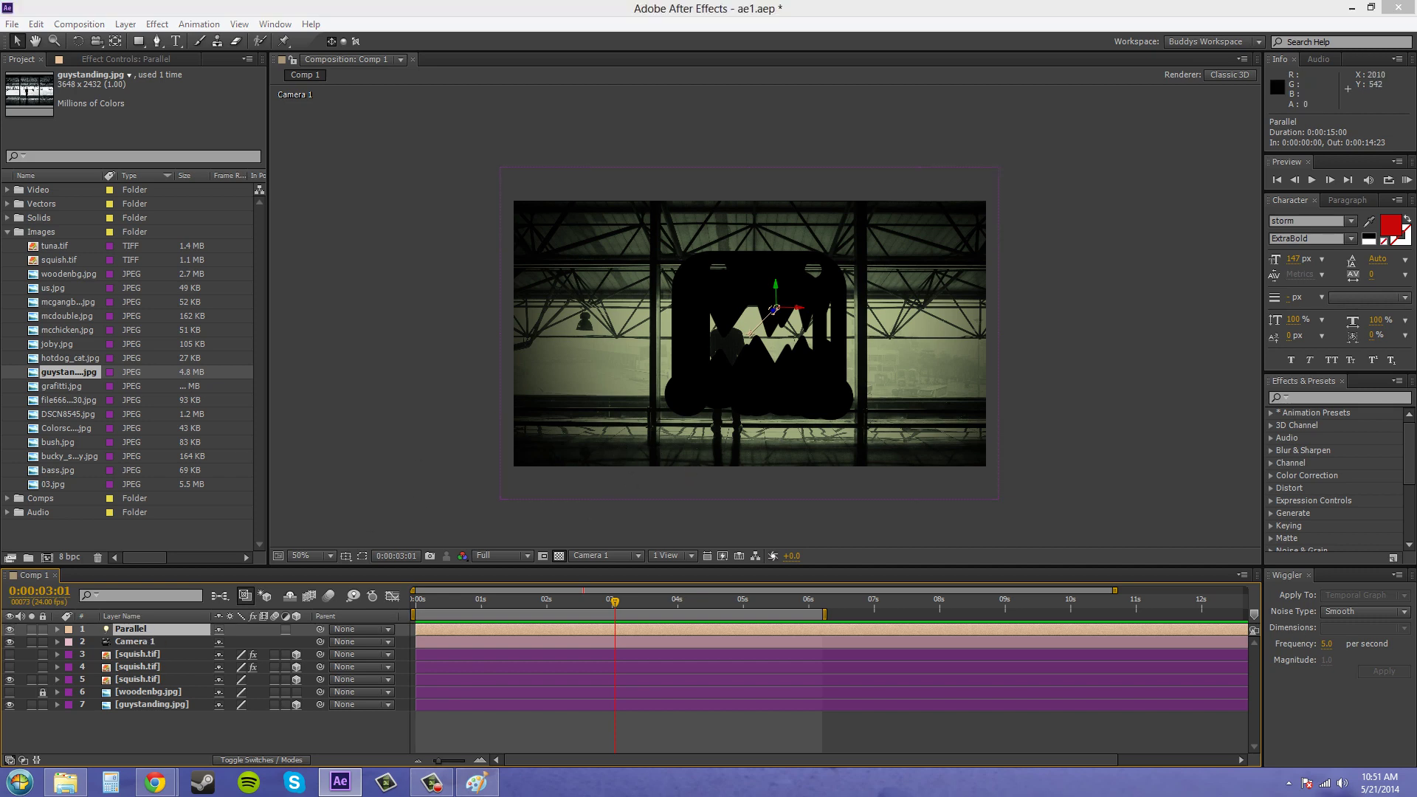
In the Parallel light's Light Settings, enable Casts Shadows with Shadow Darkness at about 81%
{"action": "double_click", "coordinate": [134, 632]}
{"action": "left_click_drag", "start_coordinate": [725, 219], "coordinate": [344, 188]}
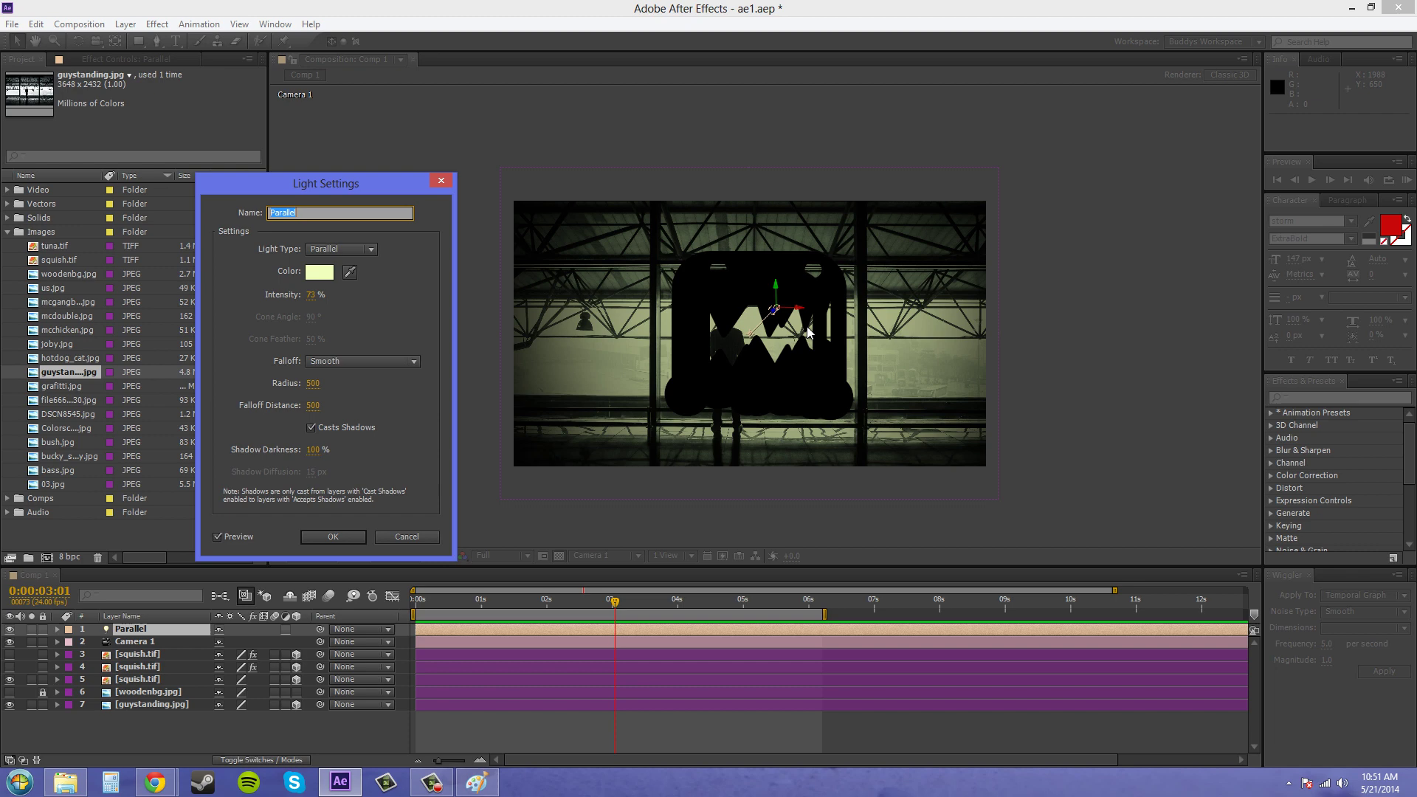
{"action": "left_click", "coordinate": [310, 428]}
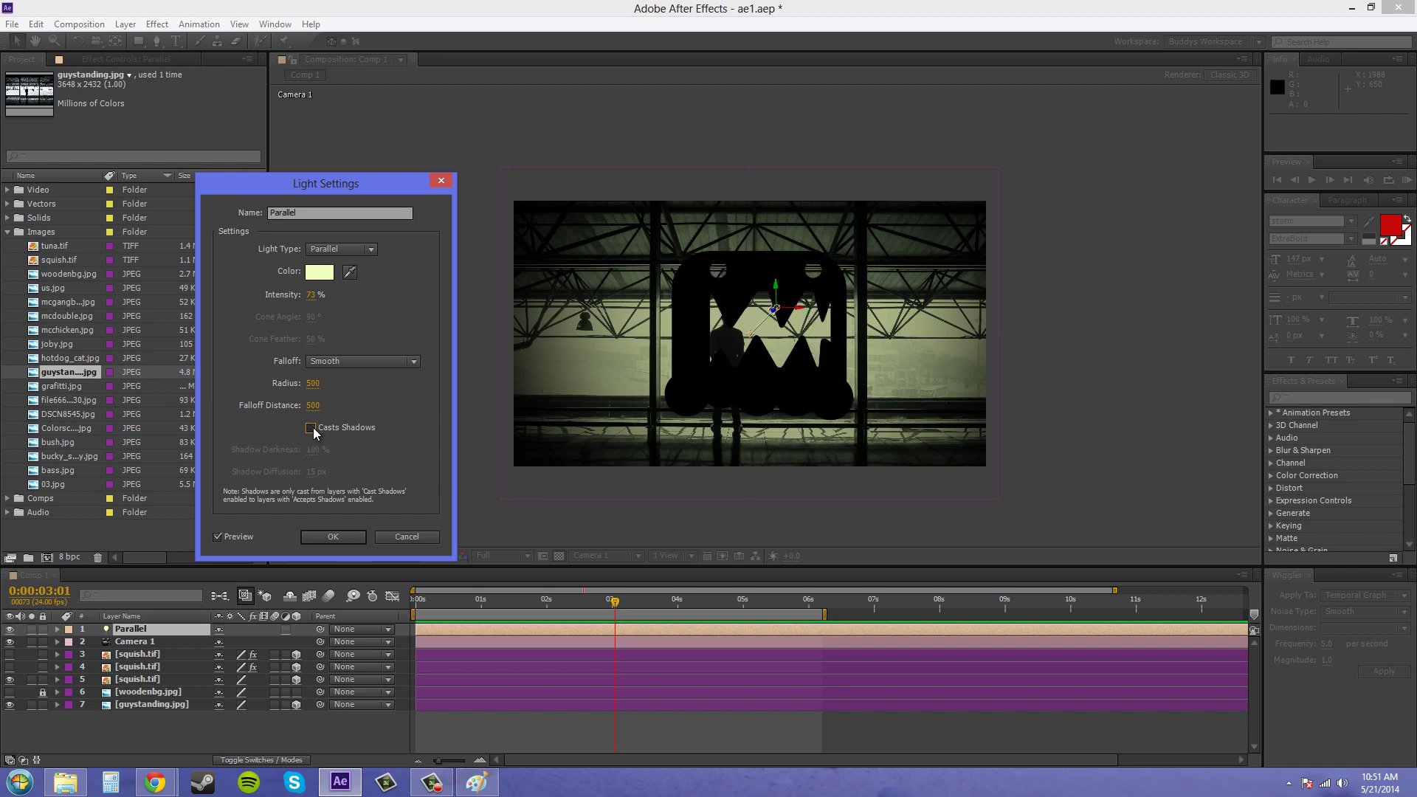
{"action": "left_click", "coordinate": [311, 428]}
{"action": "left_click", "coordinate": [310, 428]}
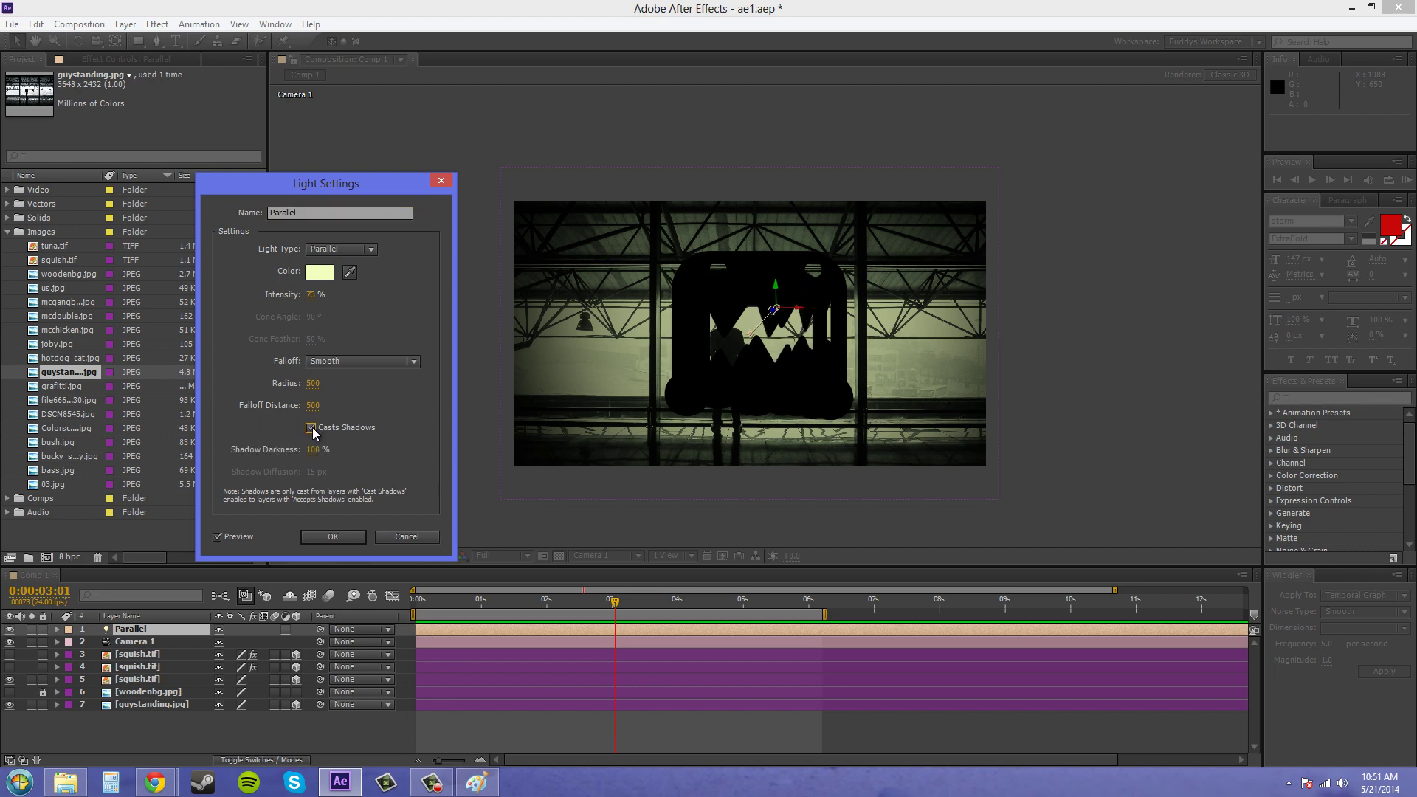
{"action": "left_click", "coordinate": [310, 429]}
{"action": "left_click", "coordinate": [311, 428]}
{"action": "left_click", "coordinate": [311, 428]}
{"action": "left_click_drag", "start_coordinate": [319, 451], "coordinate": [278, 449]}
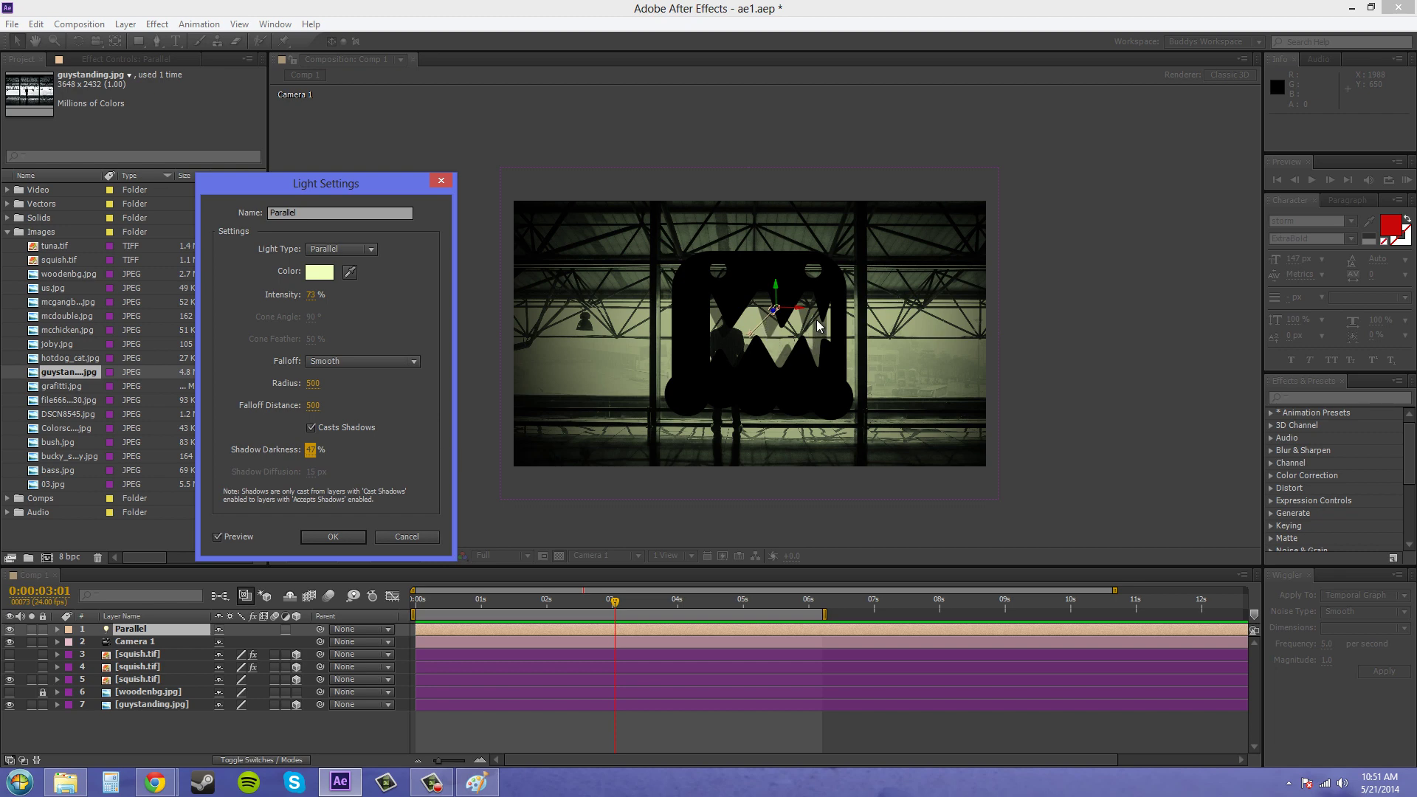
{"action": "left_click", "coordinate": [333, 537]}
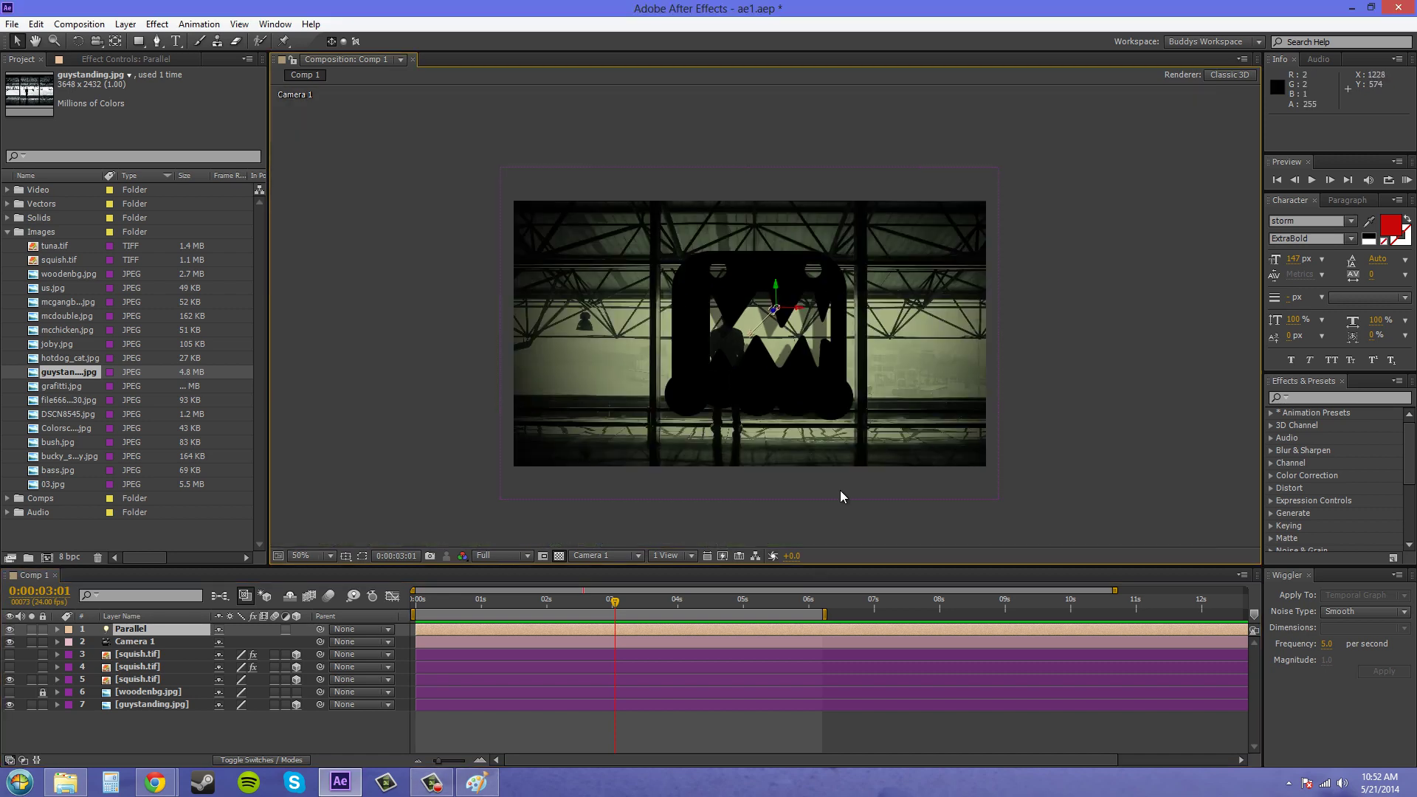
Switch the viewer to 2 Views - Horizontal and make the Top view active
{"action": "left_click", "coordinate": [679, 558]}
{"action": "left_click", "coordinate": [698, 589]}
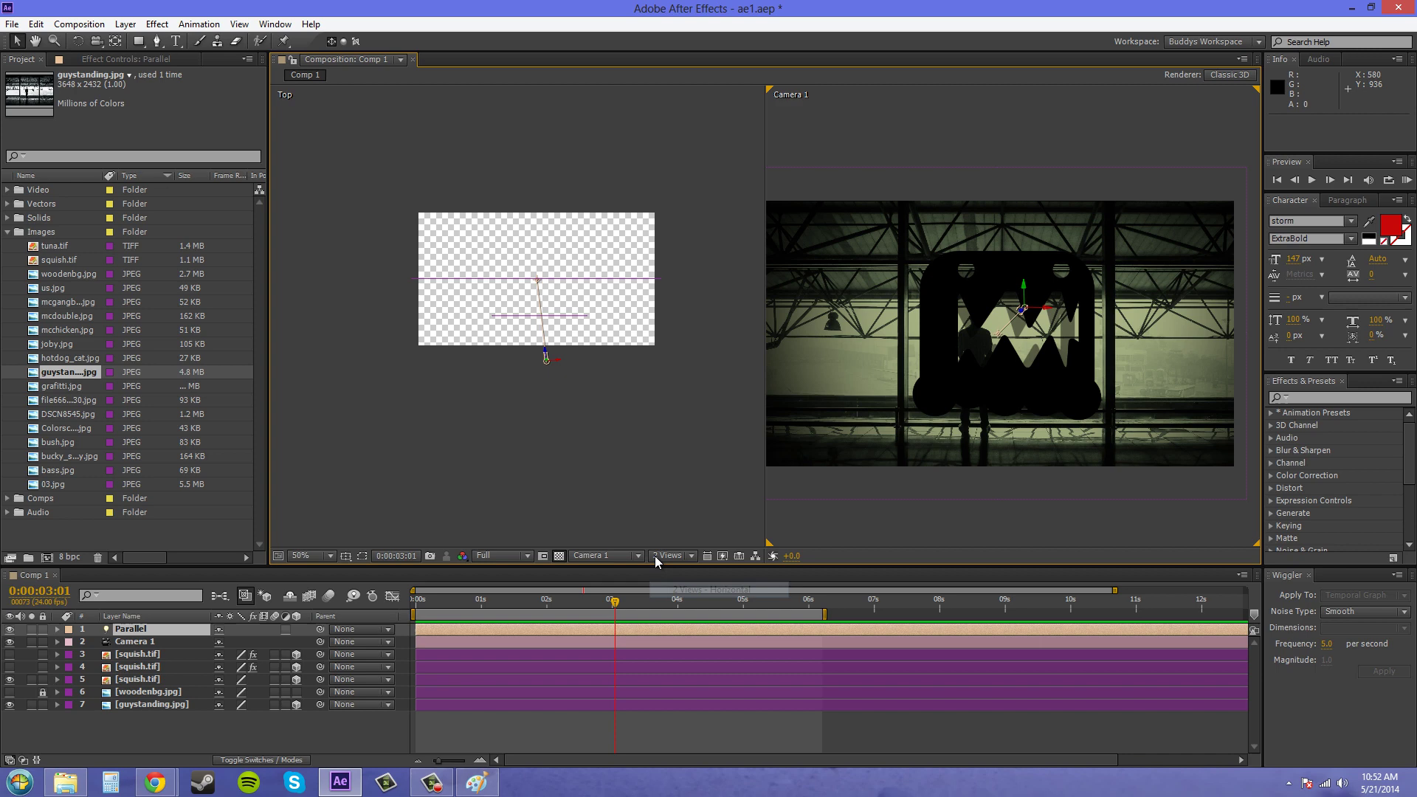
{"action": "left_click", "coordinate": [584, 392]}
{"action": "scroll", "coordinate": [570, 362], "scroll_direction": "up", "scroll_amount": 4}
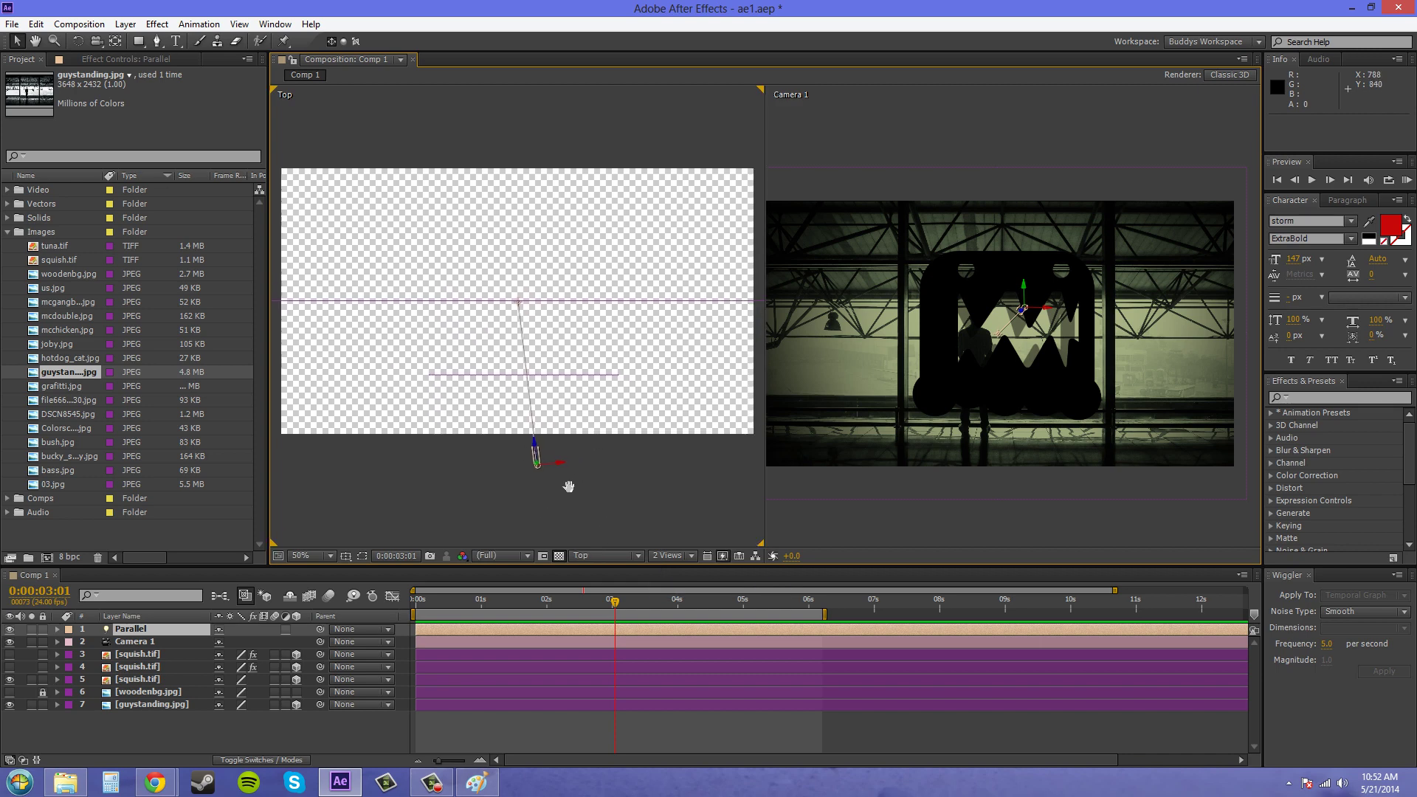
{"action": "scroll", "coordinate": [573, 486], "scroll_direction": "down", "scroll_amount": 5}
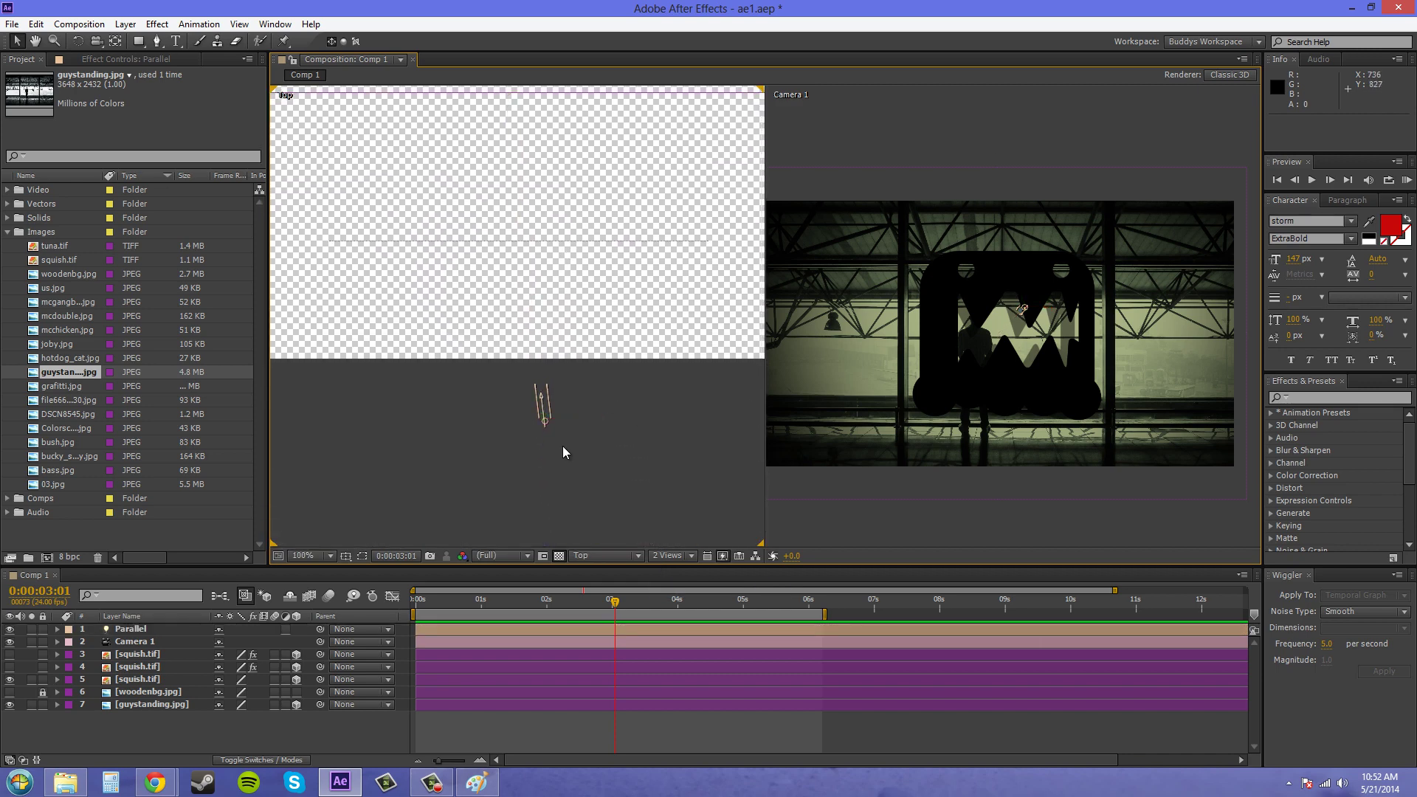
Drag the Parallel light's point of interest to the right in the Top view
{"action": "left_click", "coordinate": [544, 419]}
{"action": "scroll", "coordinate": [565, 428], "scroll_direction": "up", "scroll_amount": 2}
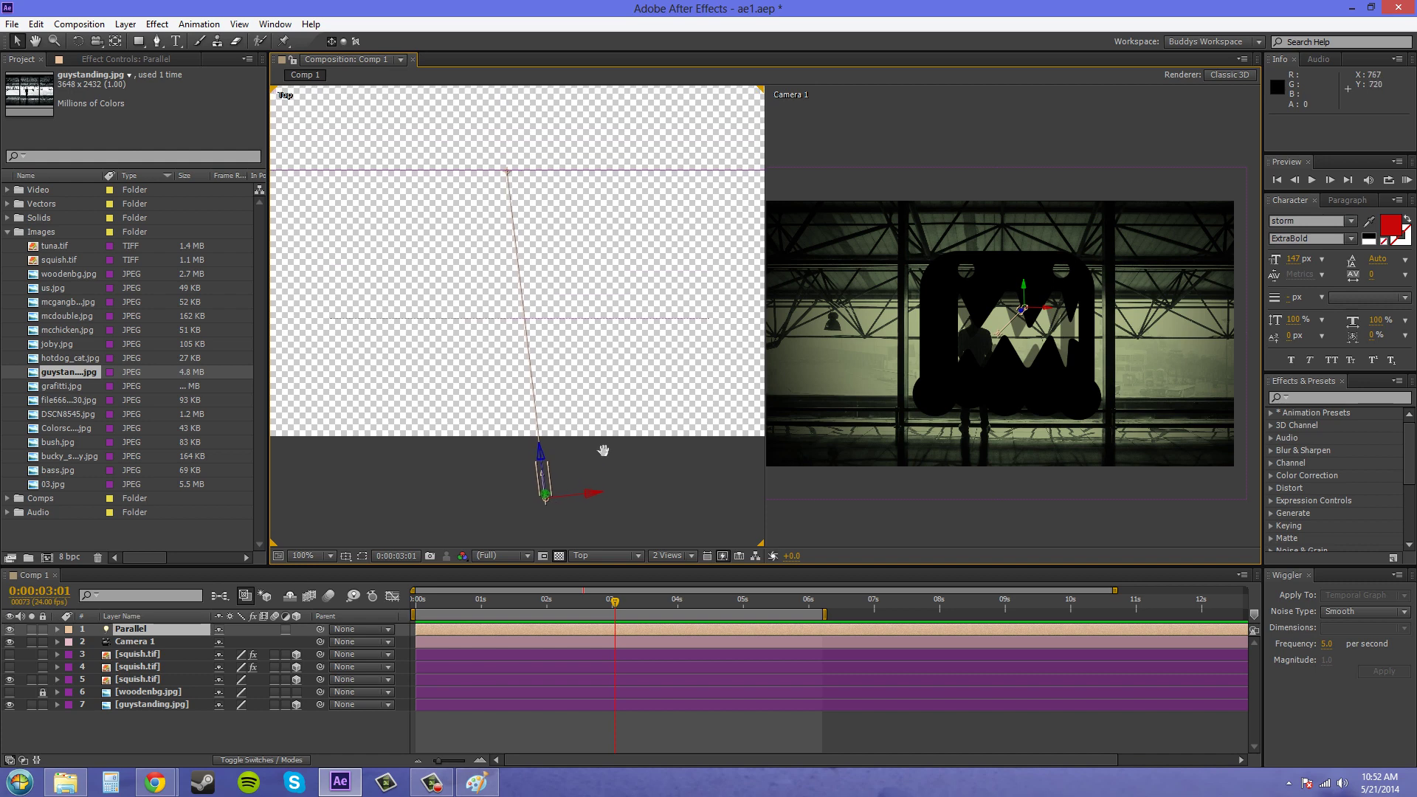
{"action": "mouse_move", "coordinate": [513, 197]}
{"action": "left_mouse_down"}
{"action": "mouse_move", "coordinate": [636, 205]}
{"action": "mouse_move", "coordinate": [534, 197]}
{"action": "left_mouse_up"}
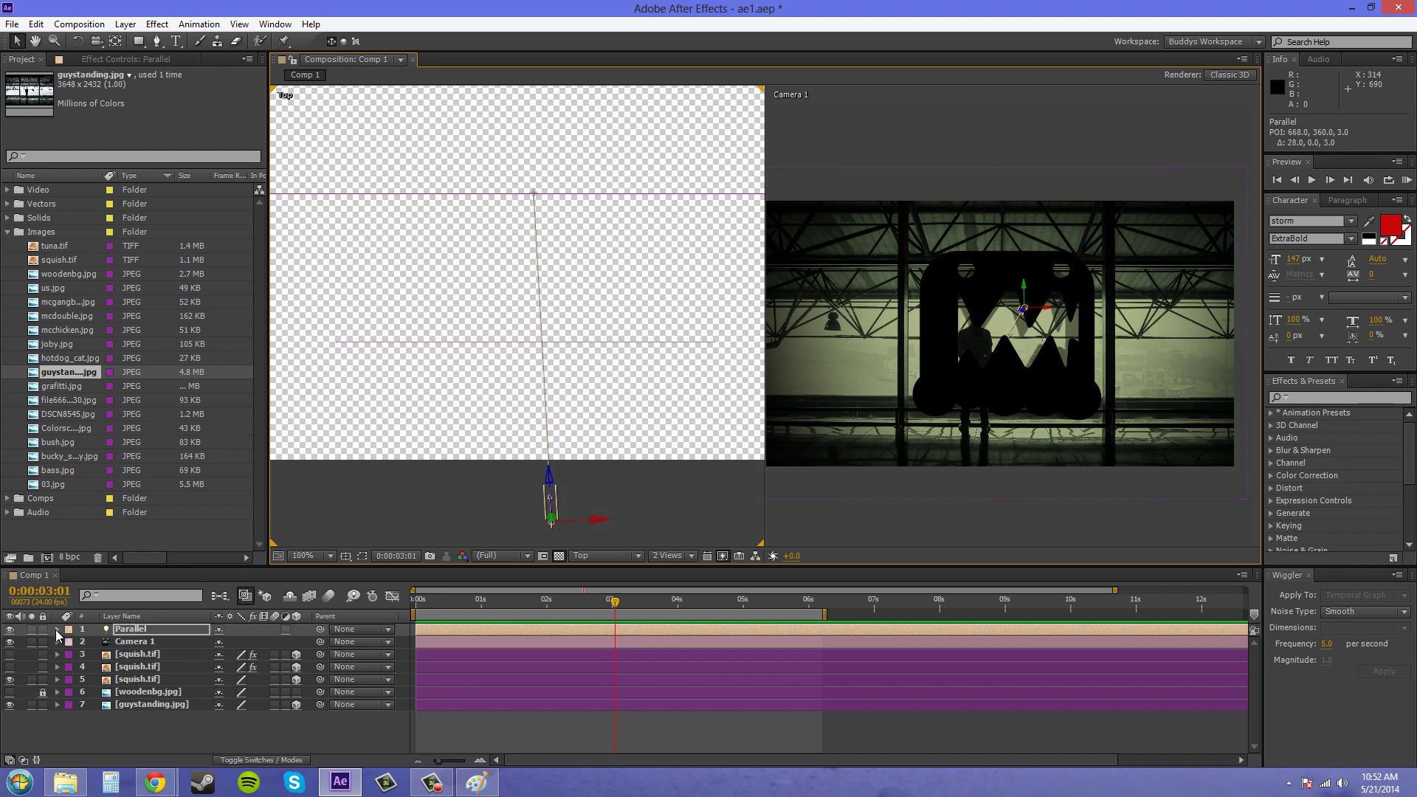
Show the Parallel light's Point of Interest and Position, nudging the target right and the light left
{"action": "left_click", "coordinate": [56, 629]}
{"action": "left_click", "coordinate": [68, 642]}
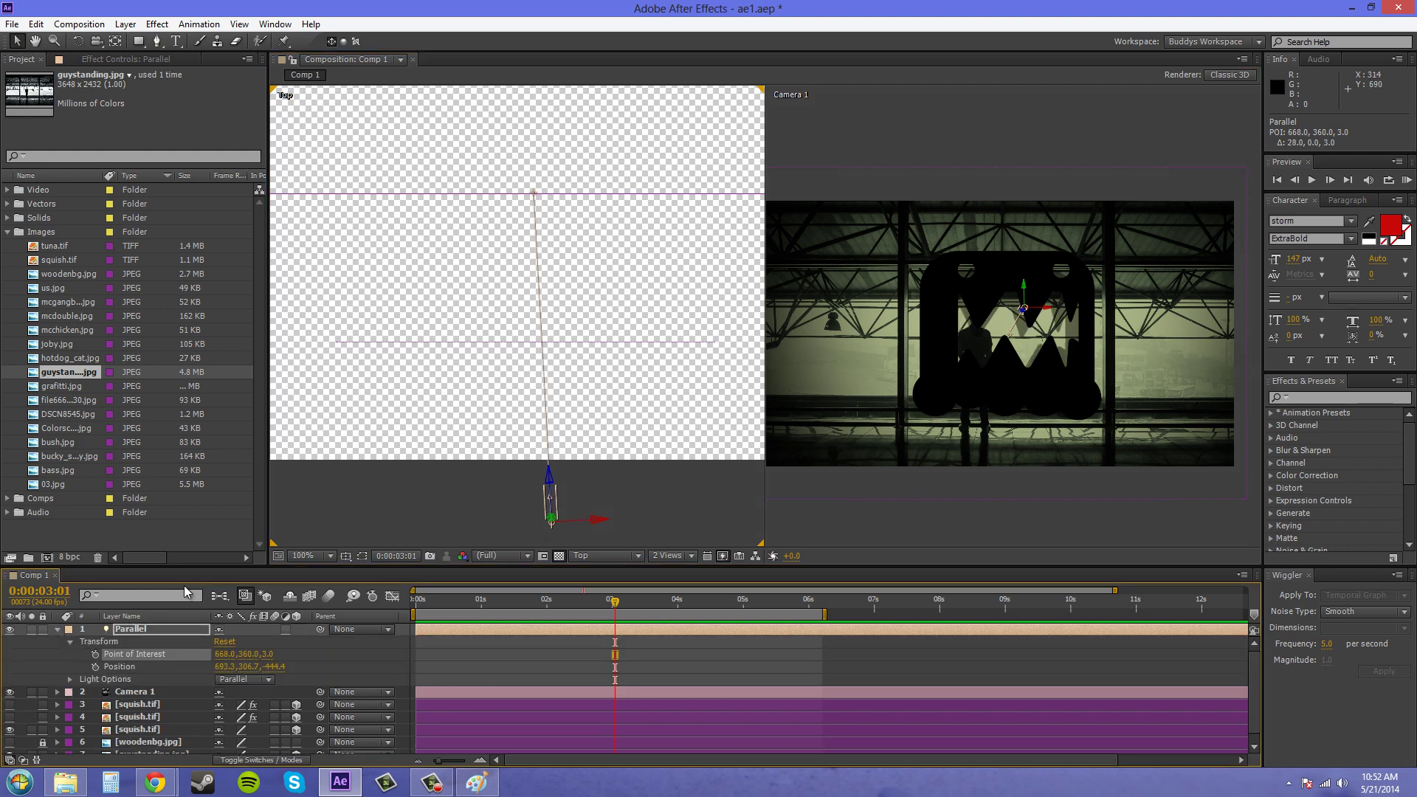
{"action": "left_click_drag", "start_coordinate": [534, 196], "coordinate": [566, 198]}
{"action": "mouse_move", "coordinate": [598, 524]}
{"action": "left_mouse_down"}
{"action": "mouse_move", "coordinate": [541, 521]}
{"action": "mouse_move", "coordinate": [585, 520]}
{"action": "left_mouse_up"}
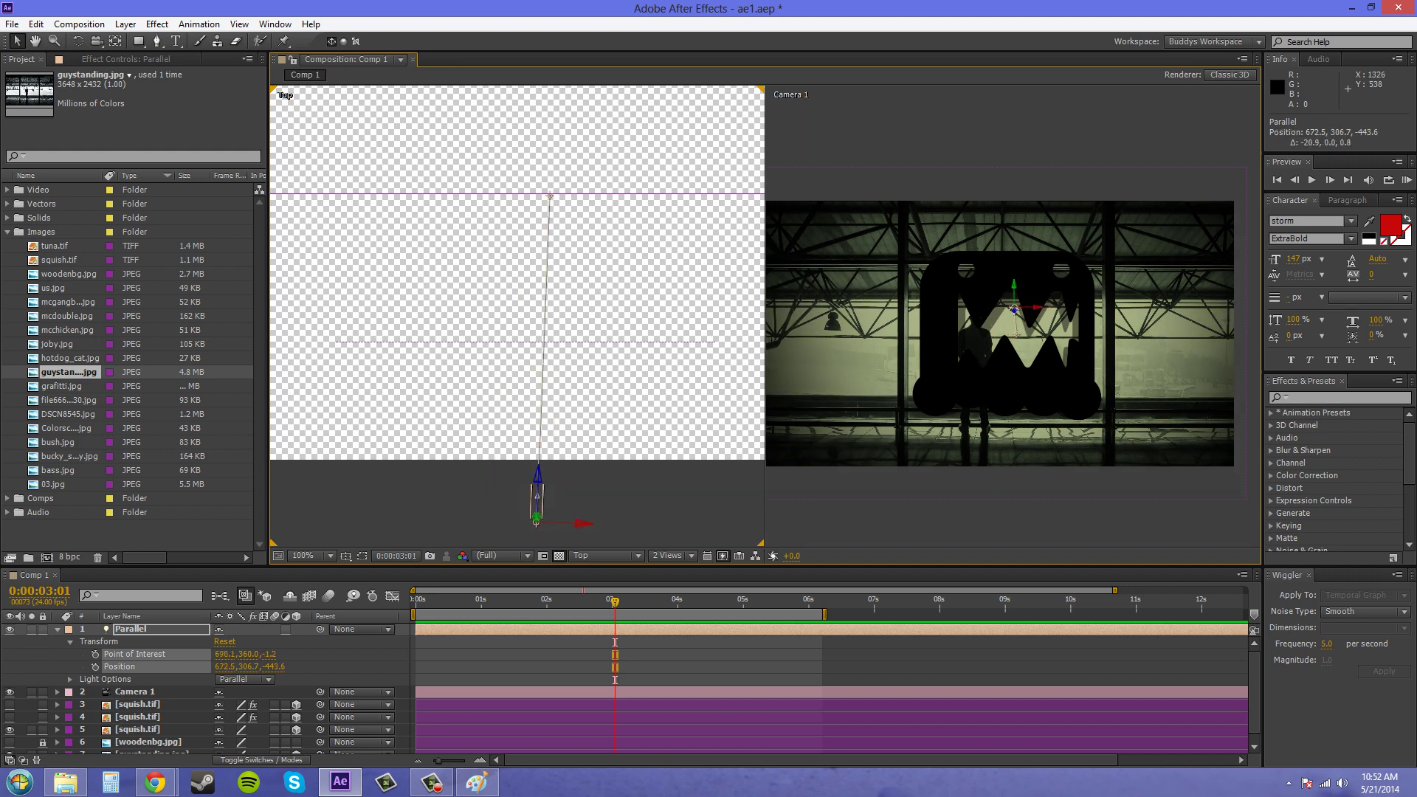
Swing the point of interest left, then back right to about 691, 360
{"action": "key", "text": "alt+Tab"}
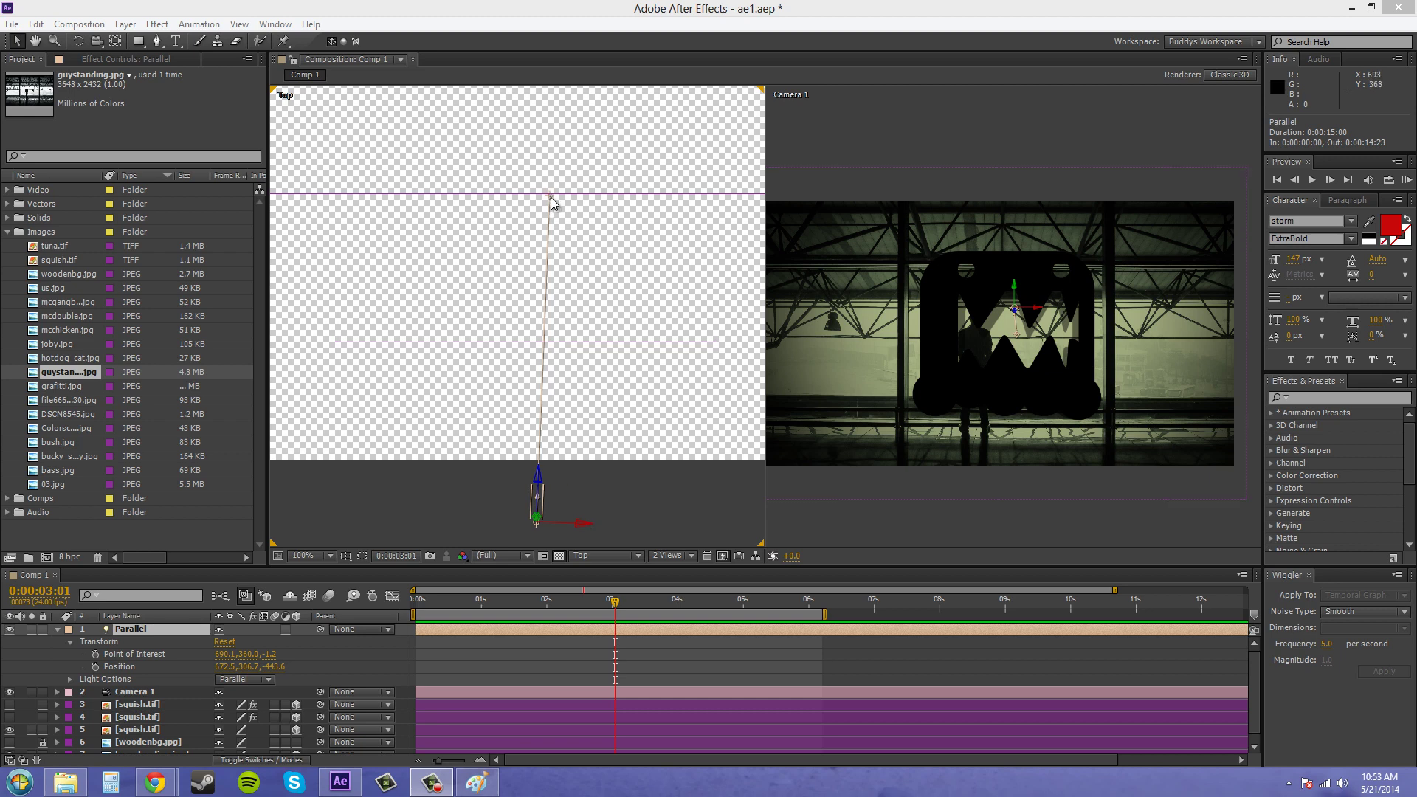
{"action": "left_click_drag", "start_coordinate": [551, 197], "coordinate": [288, 214]}
{"action": "mouse_move", "coordinate": [442, 203]}
{"action": "left_mouse_down"}
{"action": "mouse_move", "coordinate": [650, 220]}
{"action": "mouse_move", "coordinate": [497, 196]}
{"action": "mouse_move", "coordinate": [508, 193]}
{"action": "left_mouse_up"}
Slide the Parallel light further left along its X axis with the Selection tool
{"action": "left_click", "coordinate": [81, 43]}
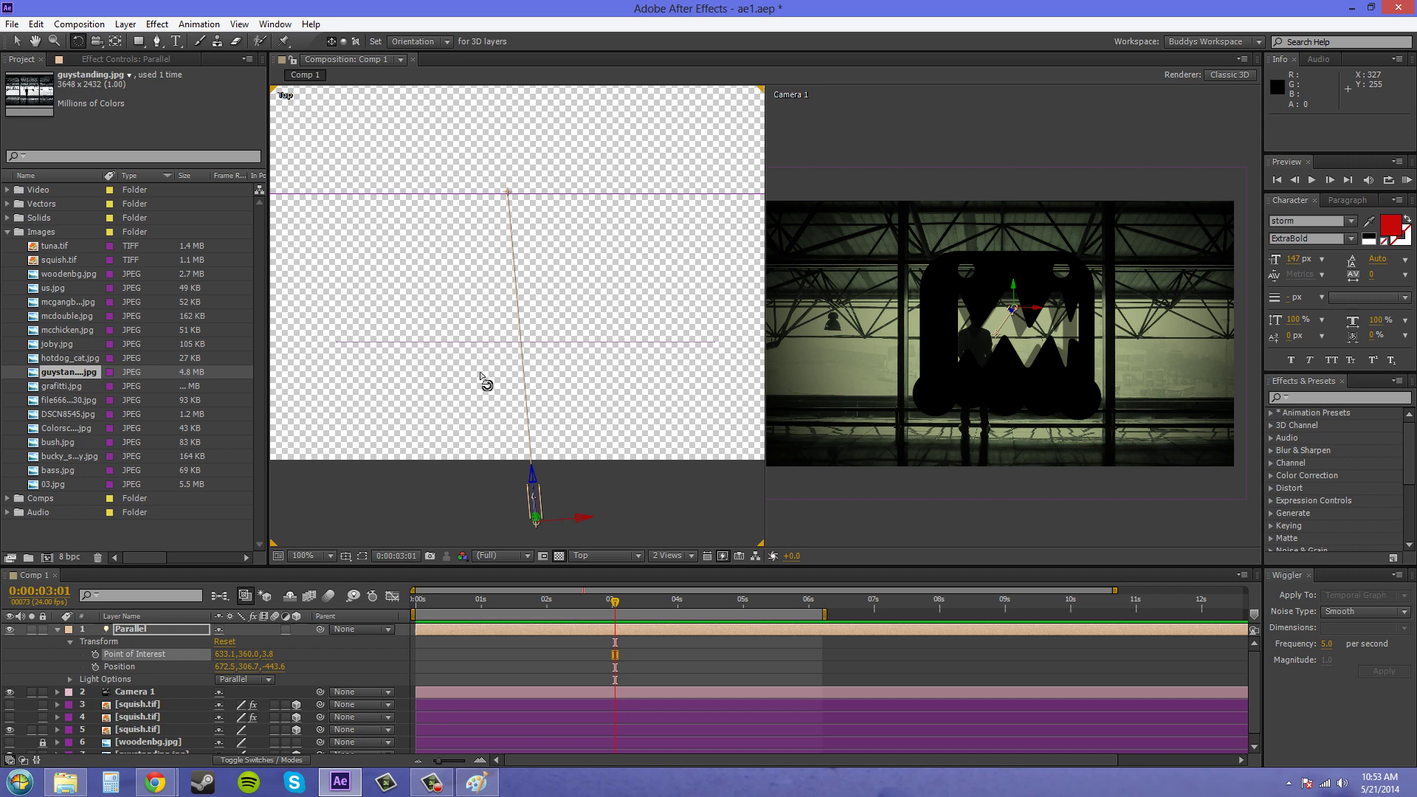
{"action": "left_click", "coordinate": [18, 43]}
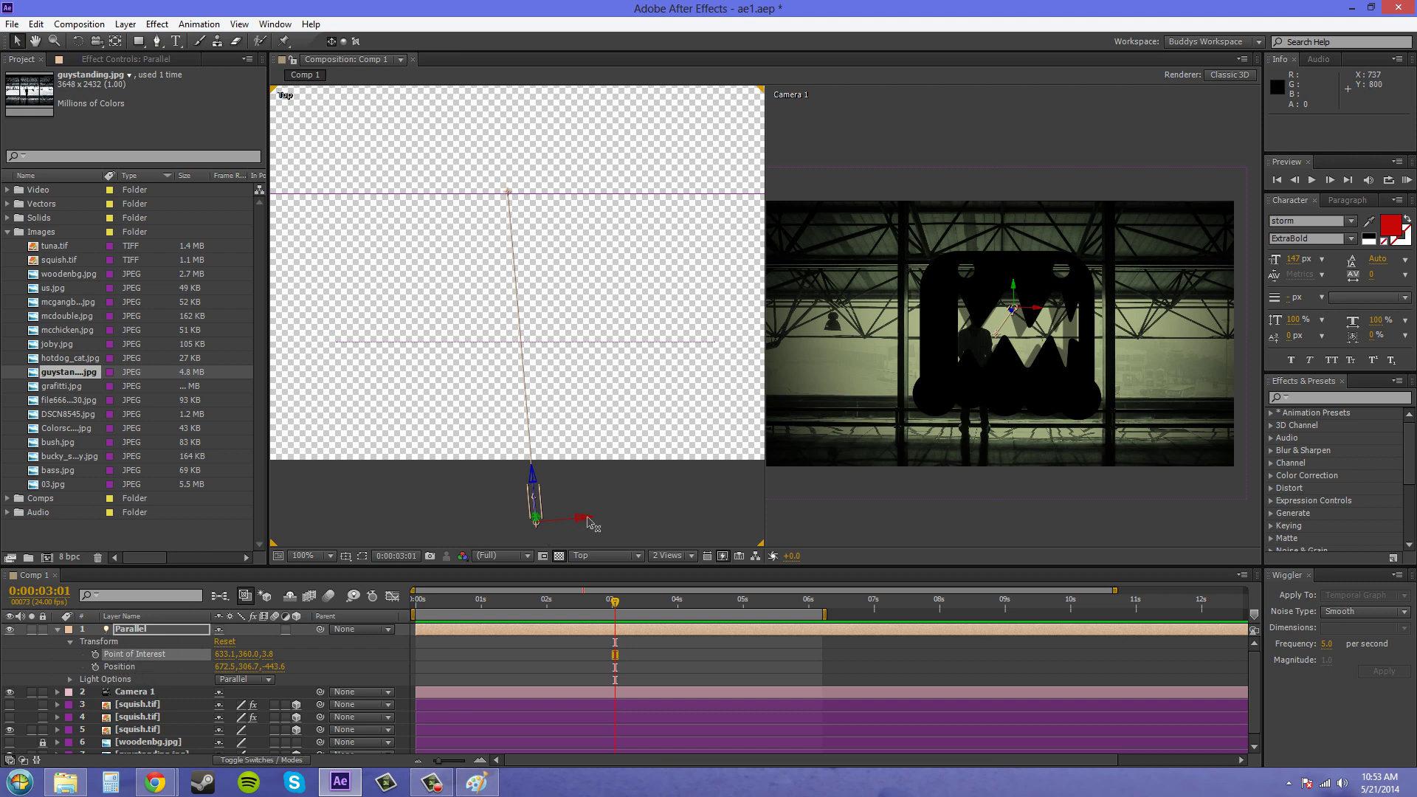
{"action": "left_click_drag", "start_coordinate": [586, 516], "coordinate": [422, 521]}
Collapse the Parallel layer and re-aim its point of interest to about 609.6, 360, 1.8
{"action": "left_click", "coordinate": [866, 347]}
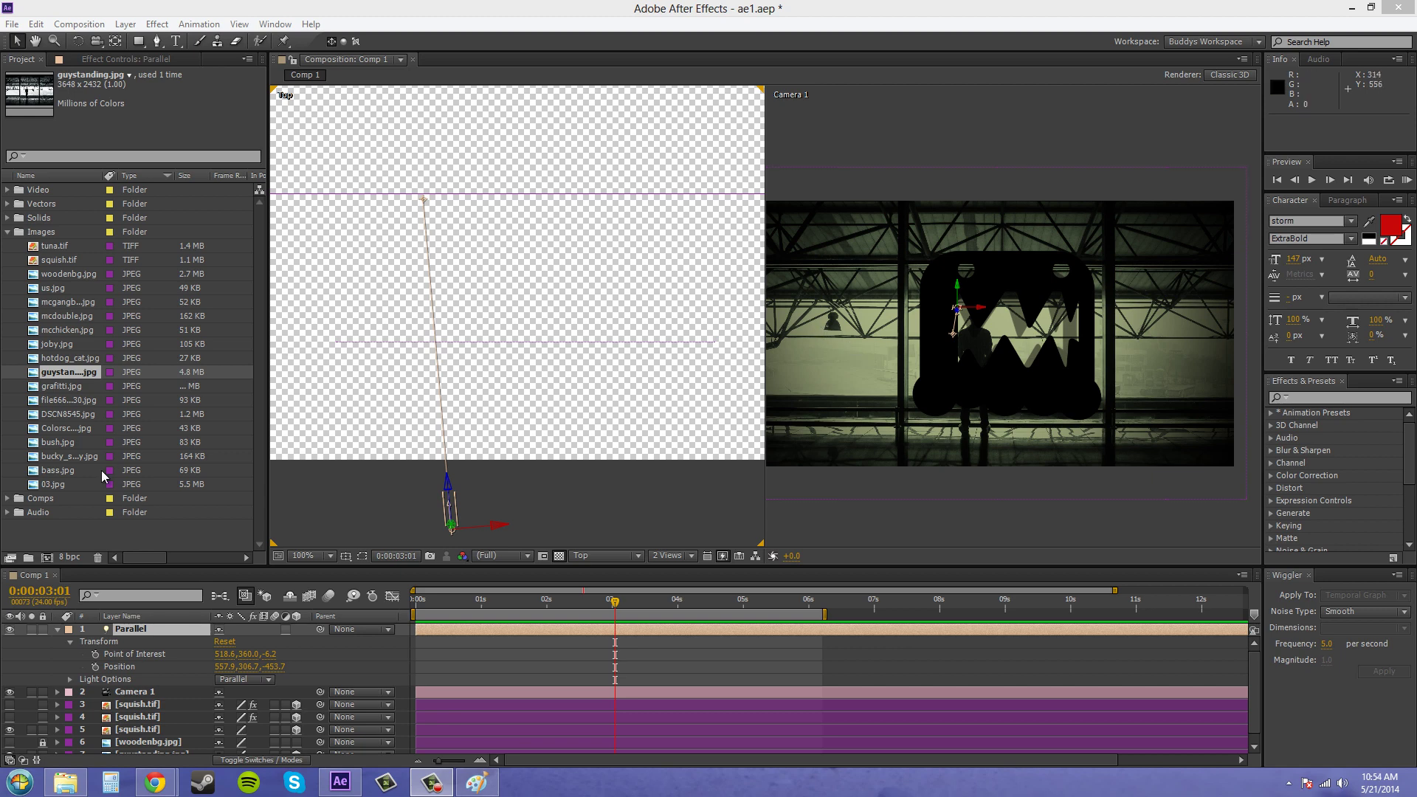
{"action": "left_click", "coordinate": [58, 628]}
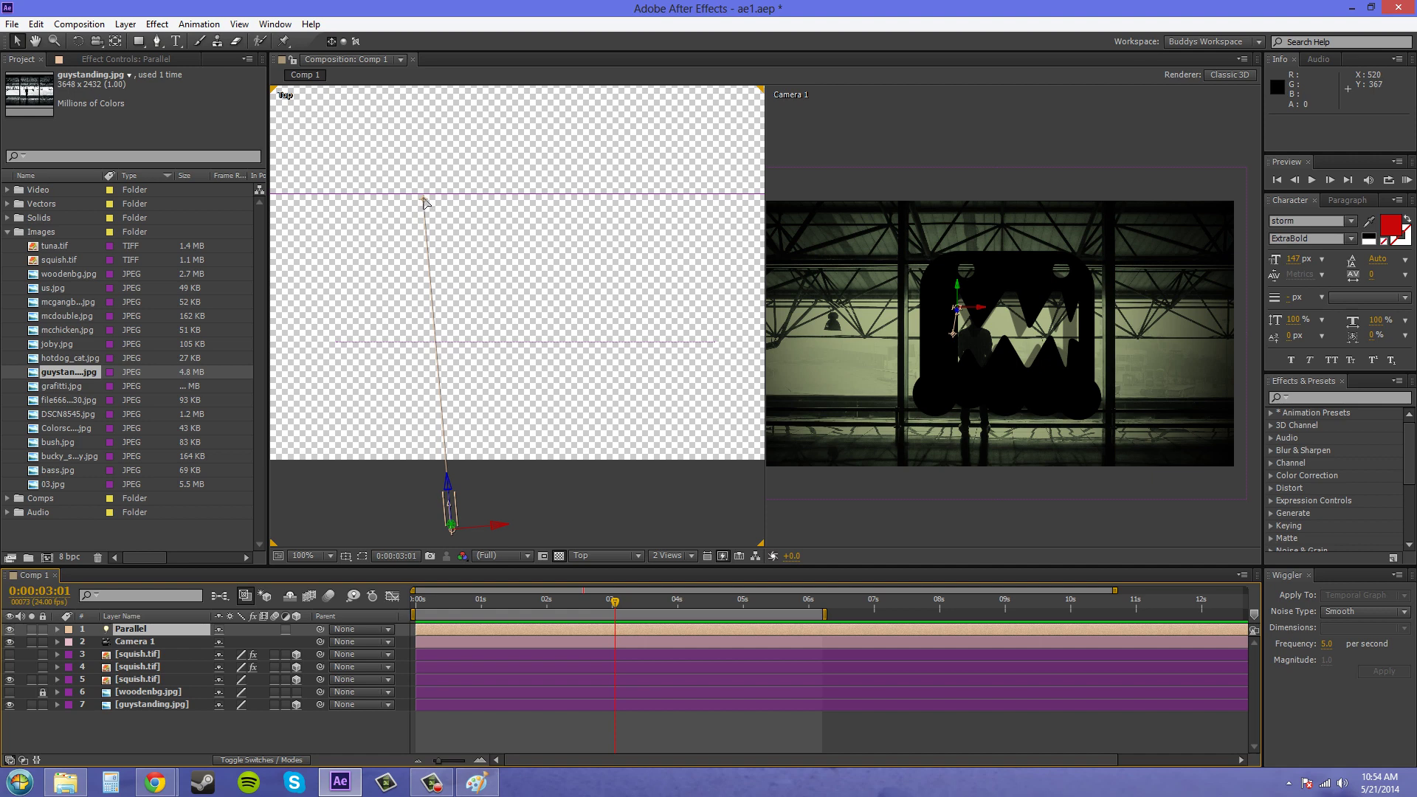
{"action": "left_click_drag", "start_coordinate": [424, 200], "coordinate": [493, 196]}
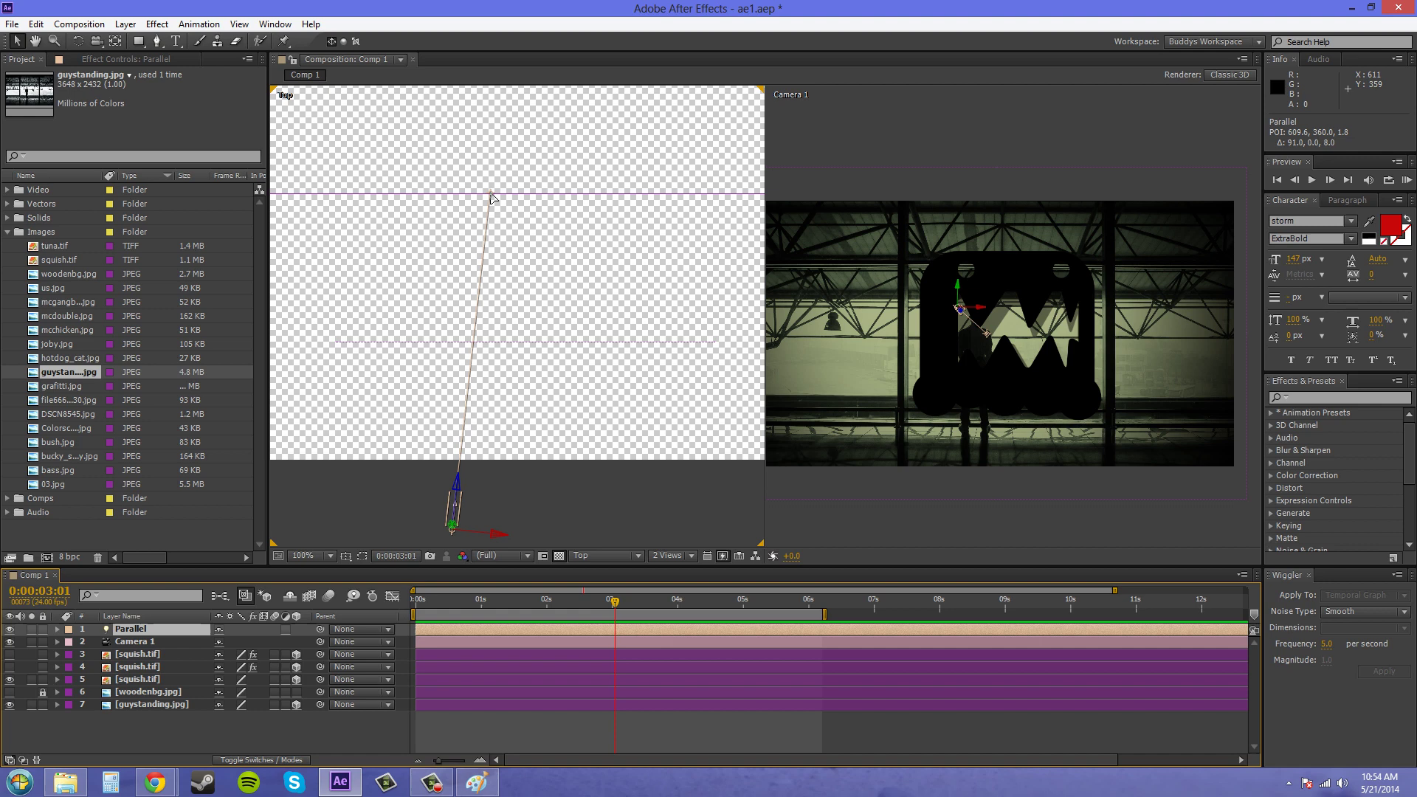
Set the Parallel layer's Auto-Orient option to Orient Towards Point of Interest
{"action": "right_click", "coordinate": [140, 631]}
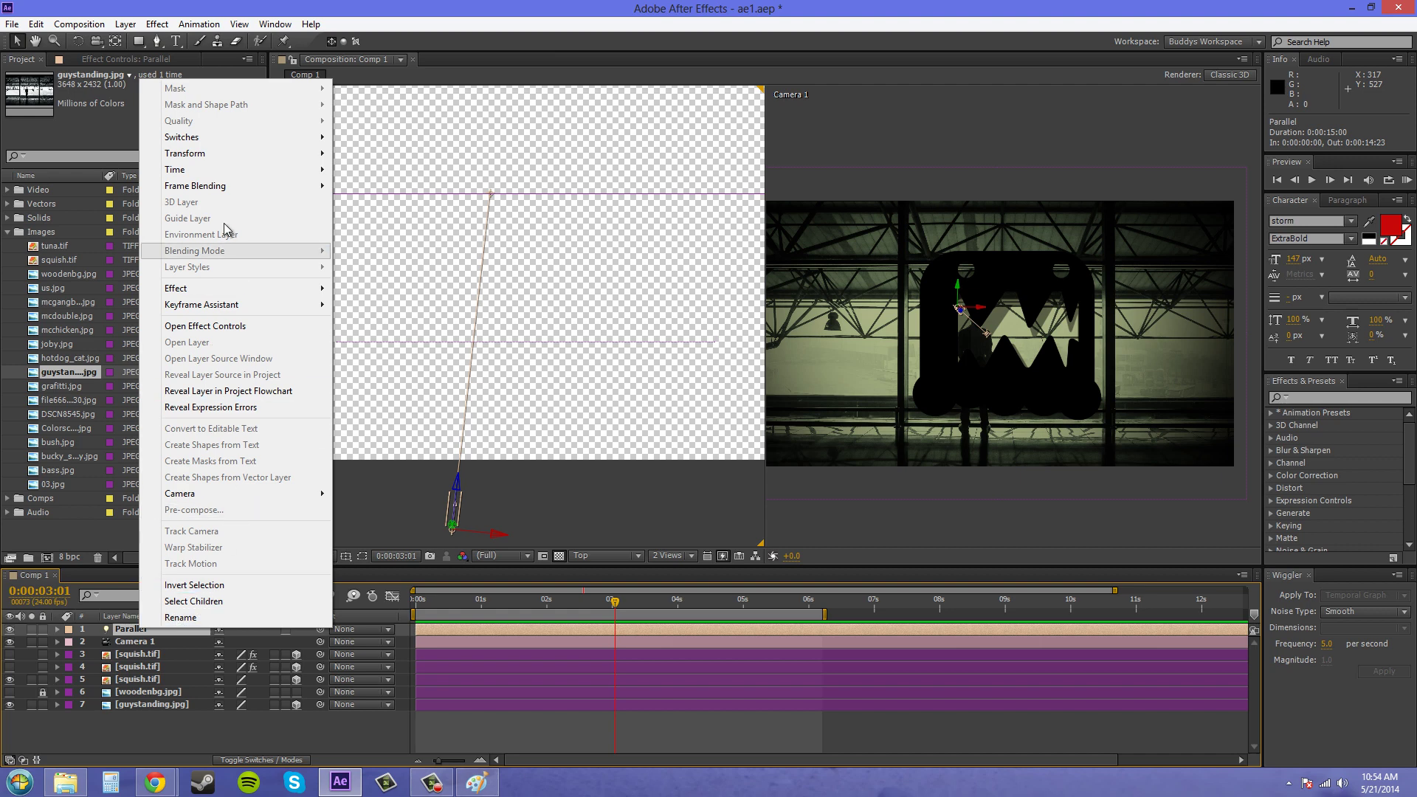
{"action": "mouse_move", "coordinate": [211, 162]}
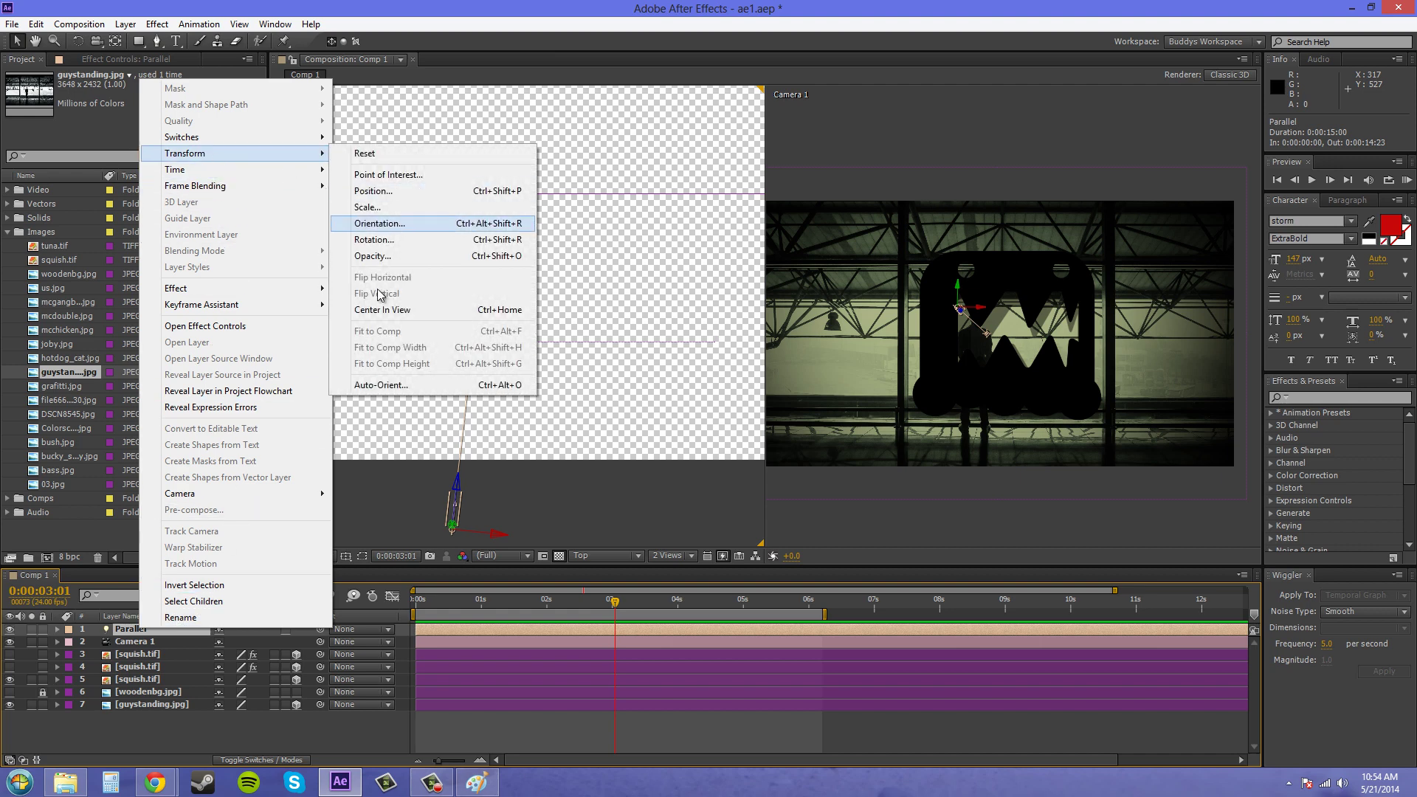
{"action": "left_click", "coordinate": [383, 386]}
{"action": "left_click_drag", "start_coordinate": [707, 329], "coordinate": [924, 287]}
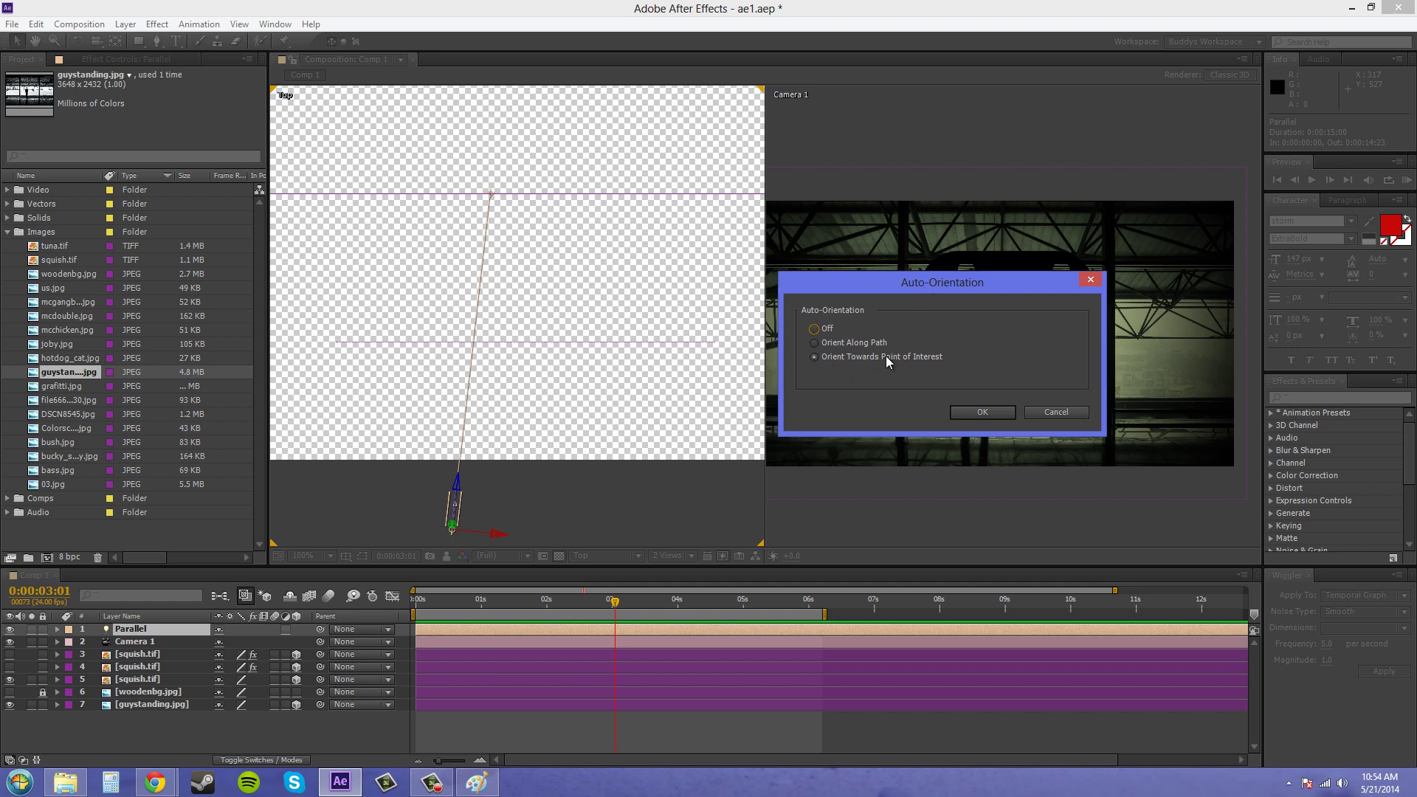
{"action": "left_click", "coordinate": [995, 412]}
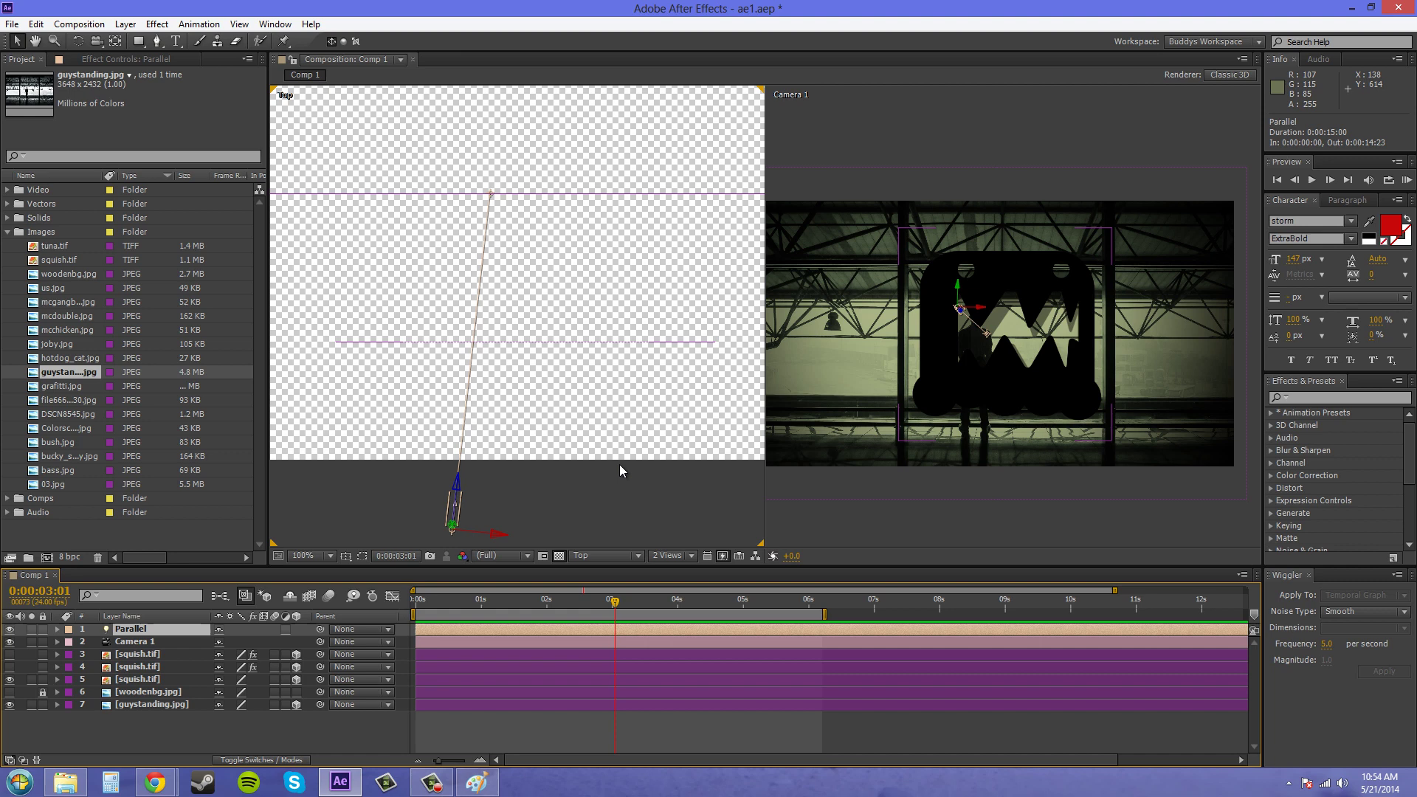
Position the Parallel light and set its first Position keyframe at 0s, about 579.6
{"action": "left_click_drag", "start_coordinate": [496, 535], "coordinate": [607, 527]}
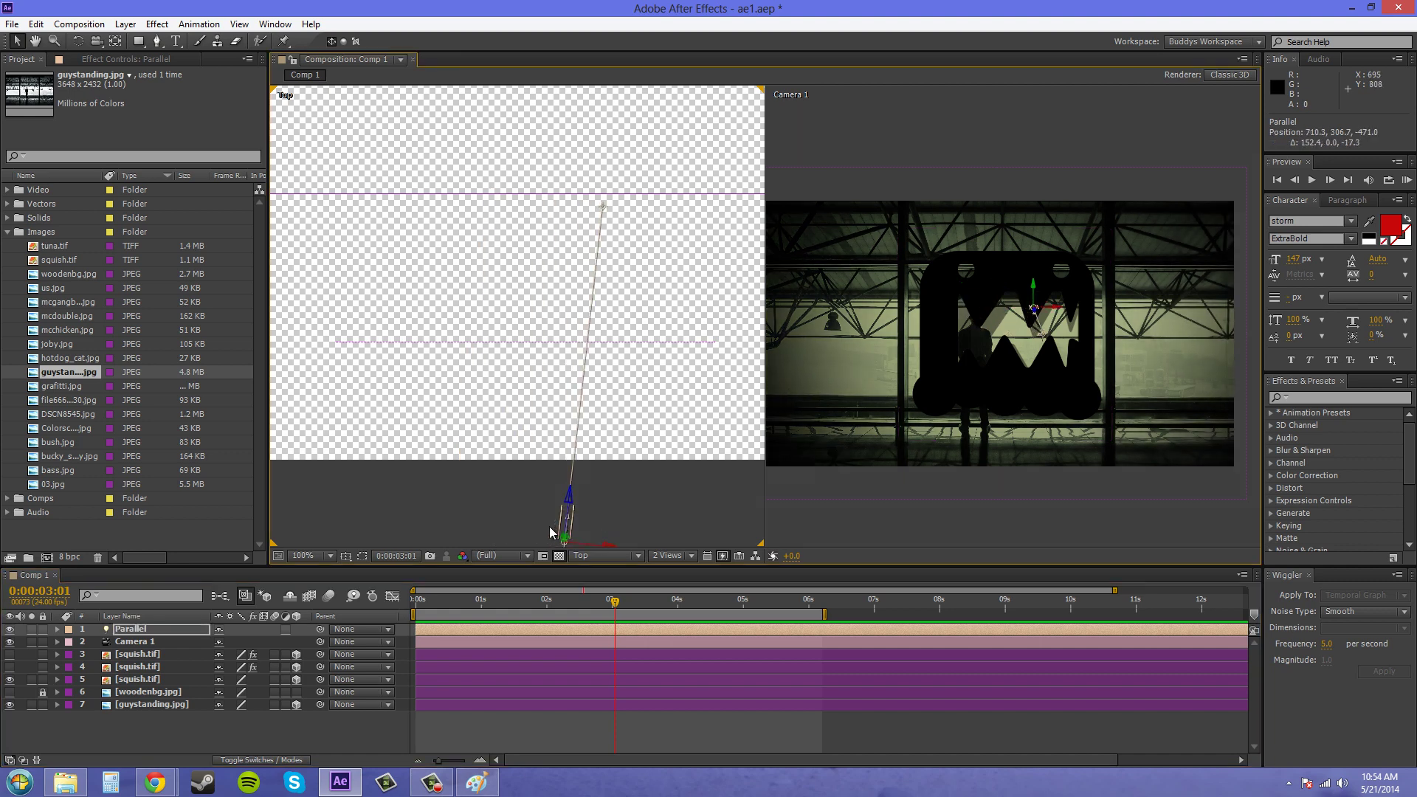
{"action": "scroll", "coordinate": [629, 479], "scroll_direction": "down", "scroll_amount": 3}
{"action": "left_click_drag", "start_coordinate": [611, 484], "coordinate": [497, 468]}
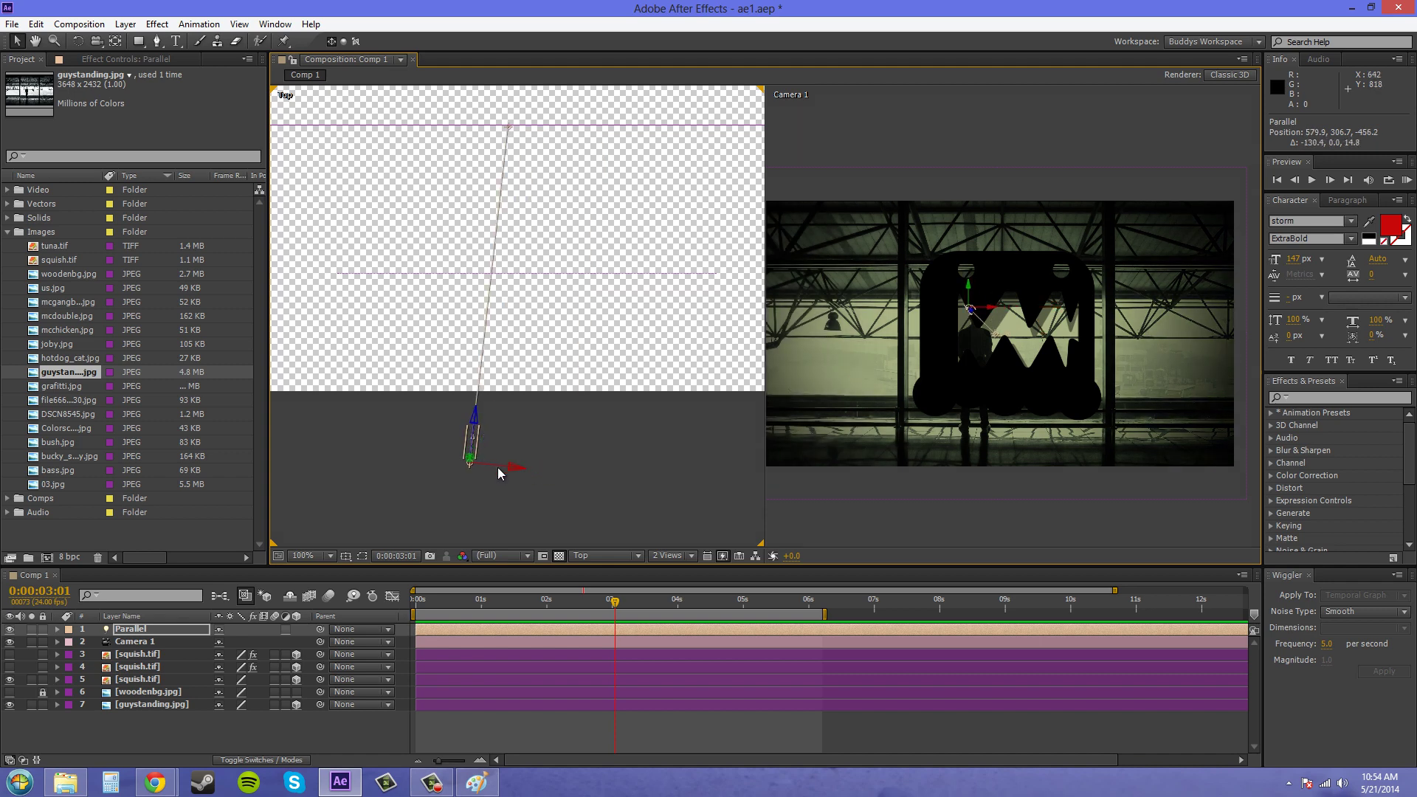
{"action": "left_click", "coordinate": [130, 632]}
{"action": "key", "text": "p"}
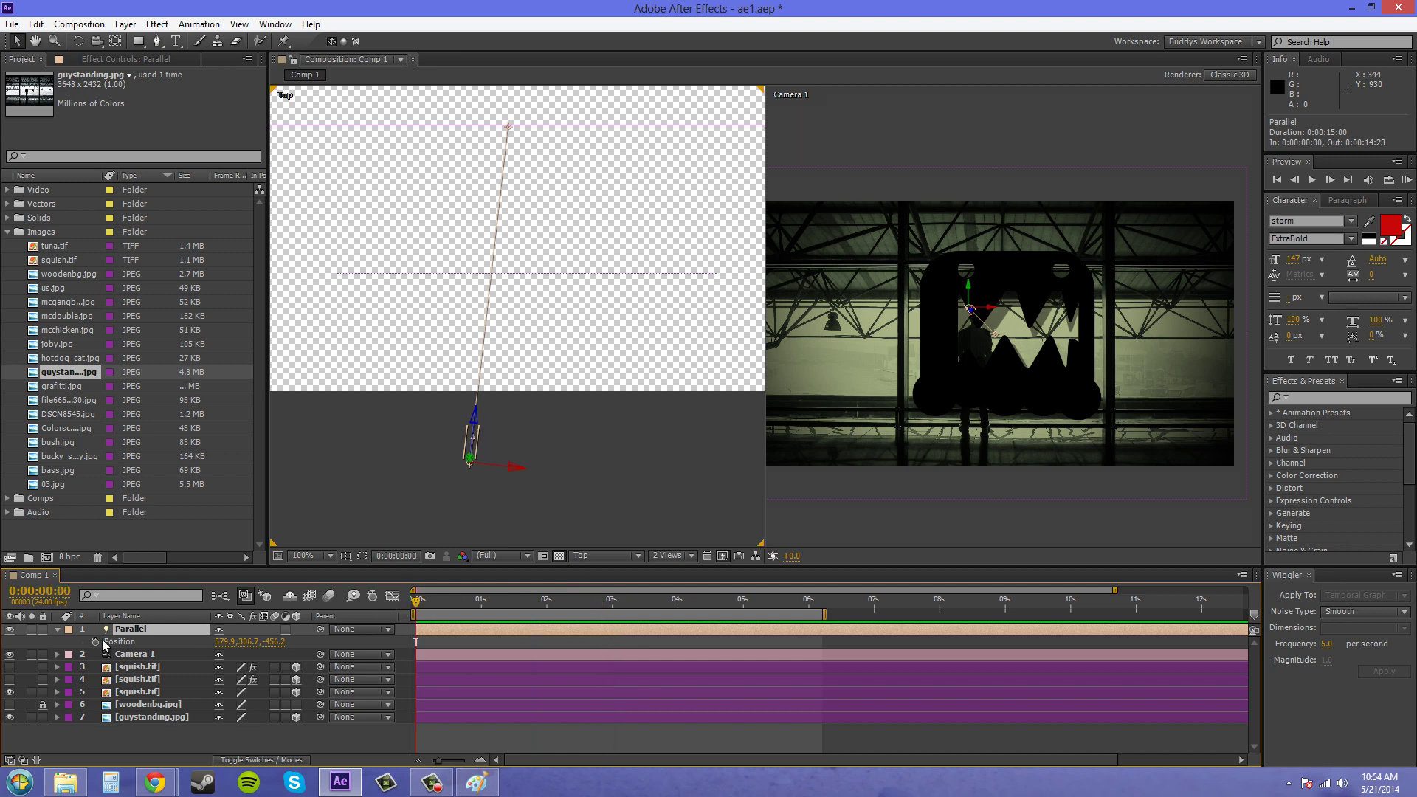
{"action": "left_click", "coordinate": [95, 640]}
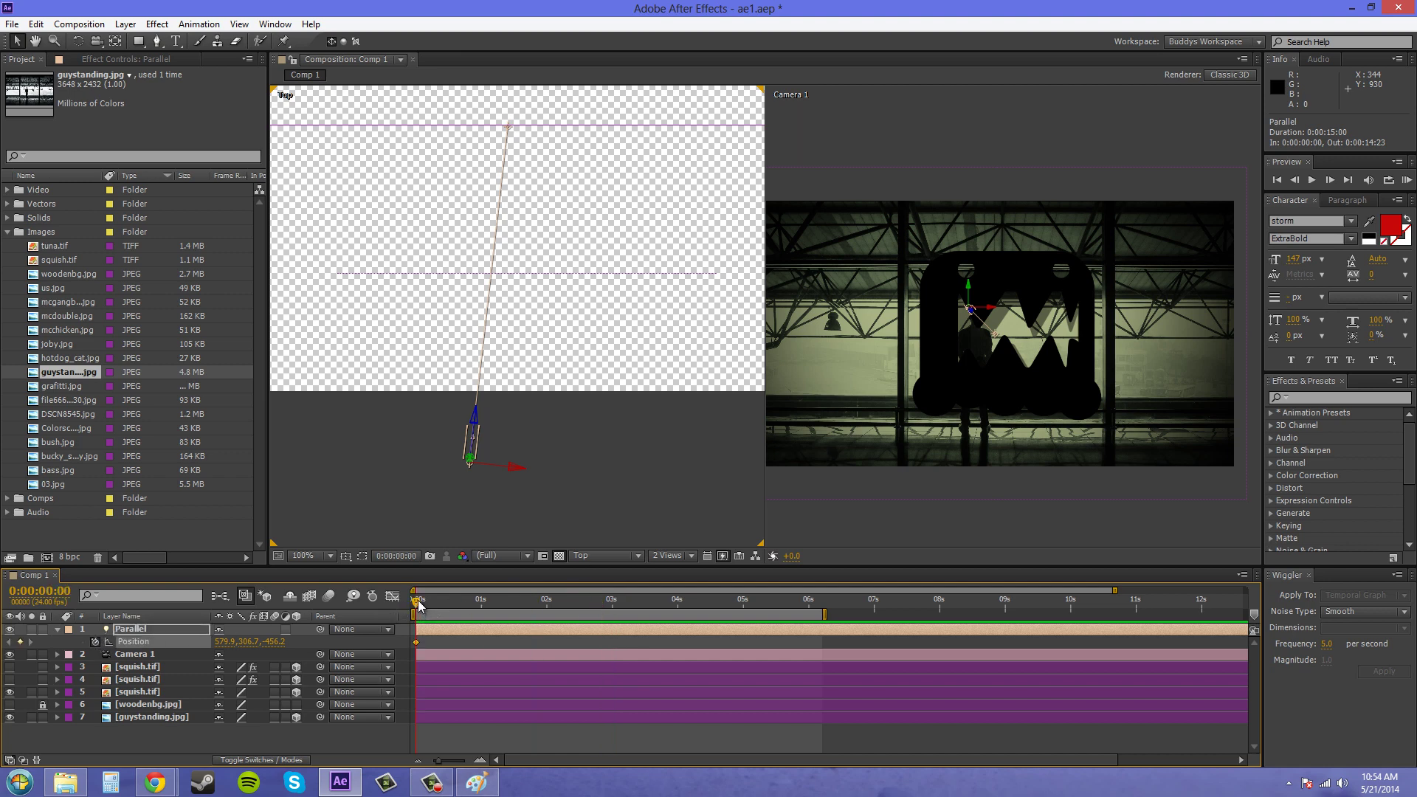
Near 3 seconds, slide the light right to about 719.2 and re-aim it at the figure
{"action": "left_click_drag", "start_coordinate": [458, 598], "coordinate": [611, 601]}
{"action": "left_click", "coordinate": [517, 465]}
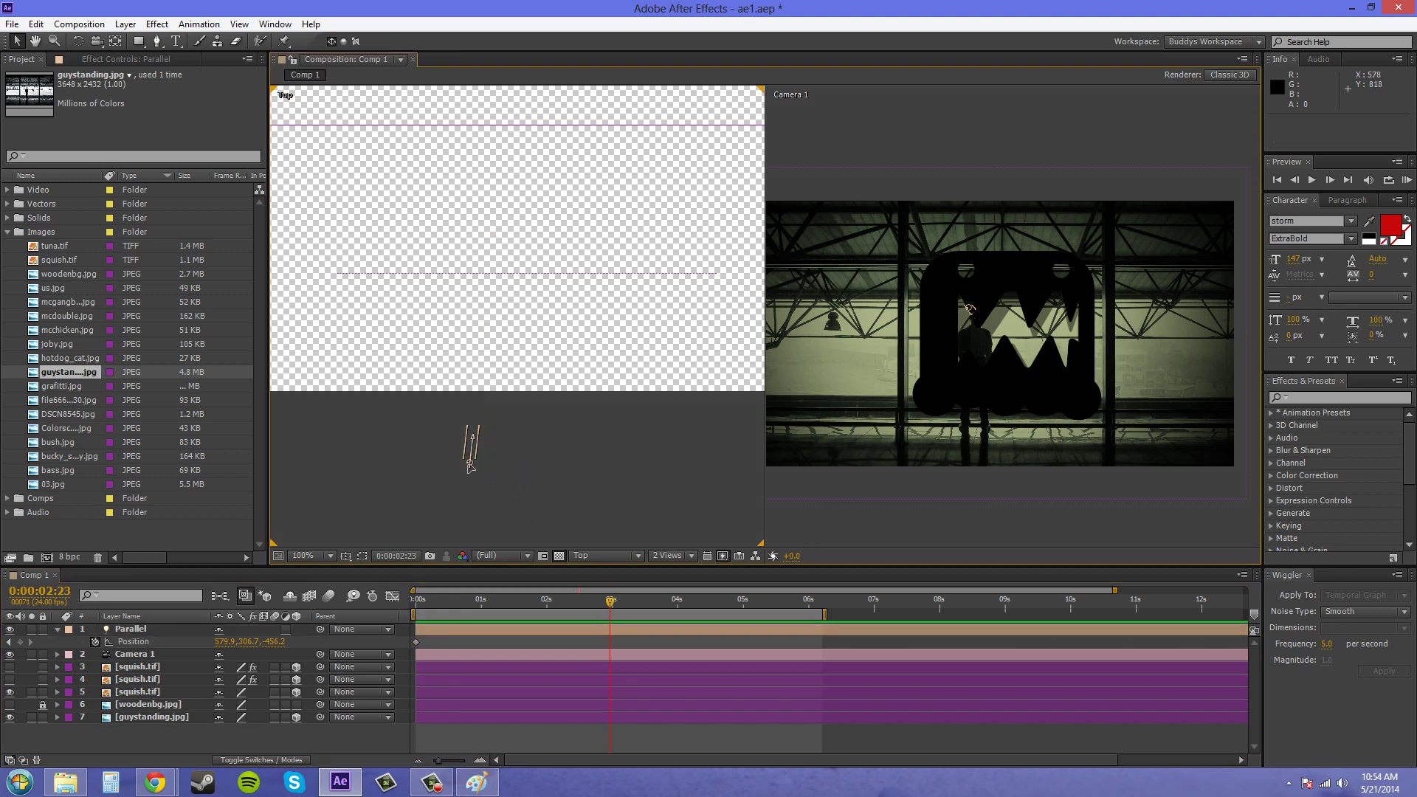
{"action": "left_click", "coordinate": [506, 466]}
{"action": "left_click_drag", "start_coordinate": [515, 470], "coordinate": [573, 464]}
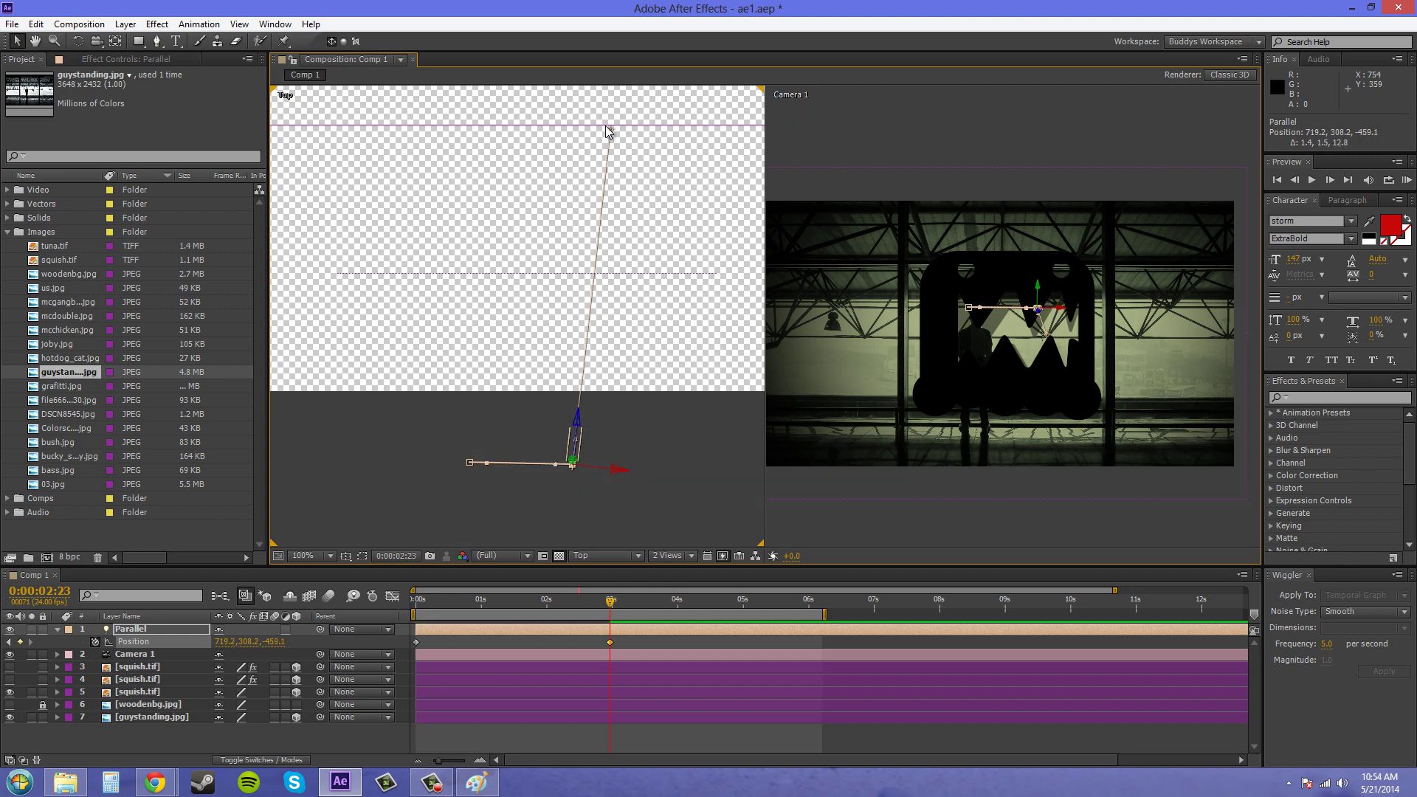
{"action": "left_click_drag", "start_coordinate": [611, 131], "coordinate": [540, 130]}
{"action": "left_click_drag", "start_coordinate": [611, 606], "coordinate": [658, 600]}
At 6 seconds, keyframe the light further right past about 846, re-aimed at the figure
{"action": "left_click_drag", "start_coordinate": [776, 609], "coordinate": [809, 610]}
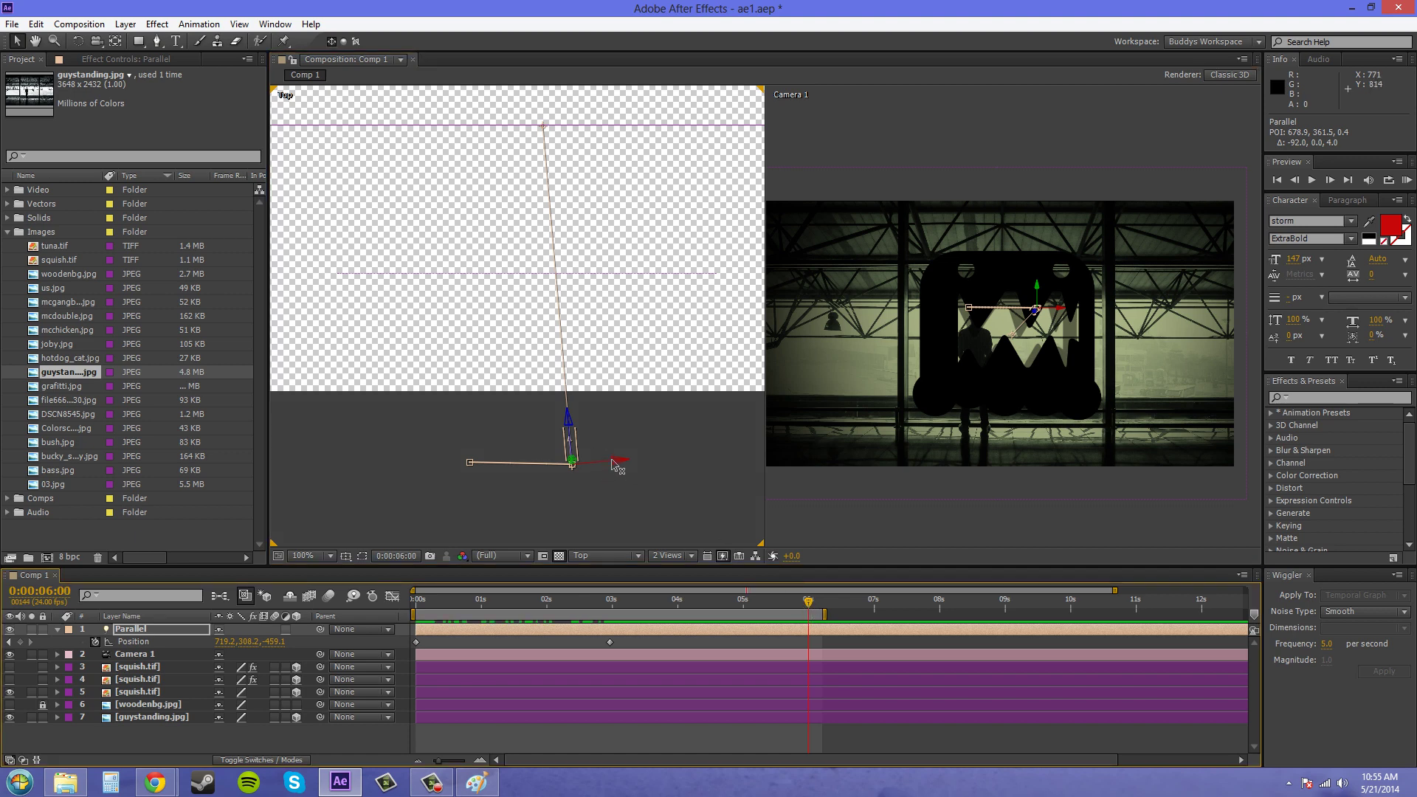
{"action": "left_click_drag", "start_coordinate": [612, 461], "coordinate": [718, 461]}
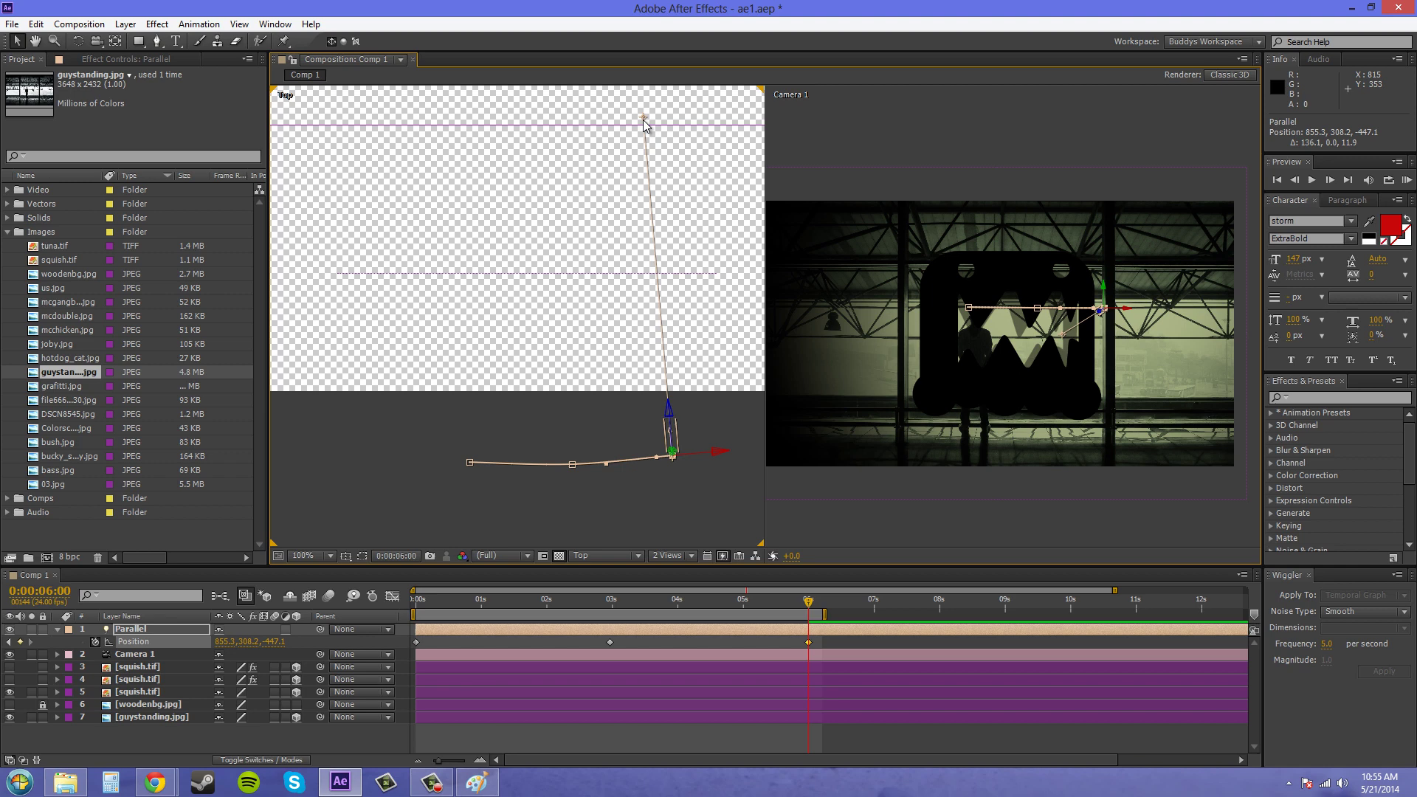
{"action": "left_click_drag", "start_coordinate": [643, 119], "coordinate": [542, 127]}
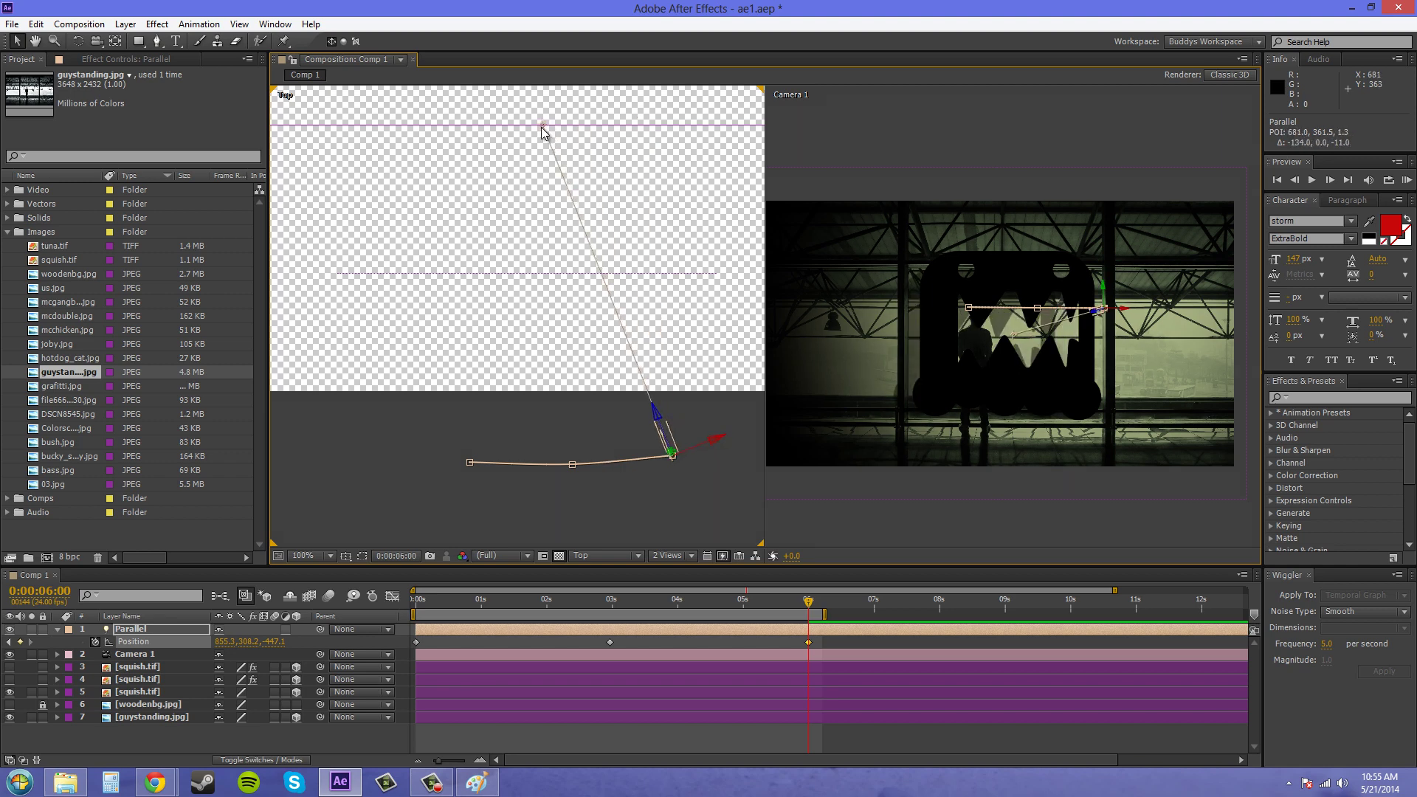
Scrub the timeline back and forth to preview the light's curved path
{"action": "left_click_drag", "start_coordinate": [809, 602], "coordinate": [375, 565]}
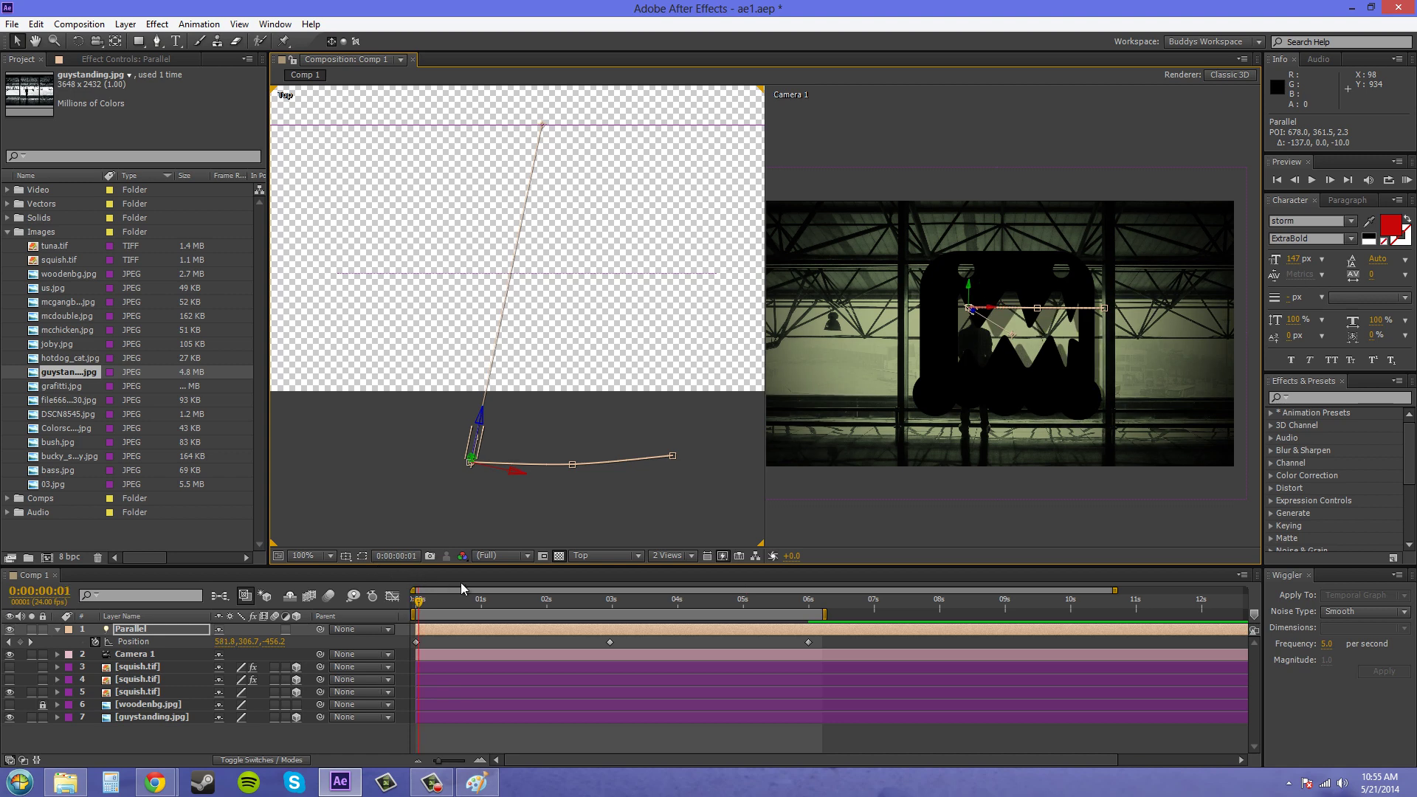
{"action": "left_click_drag", "start_coordinate": [465, 591], "coordinate": [707, 606]}
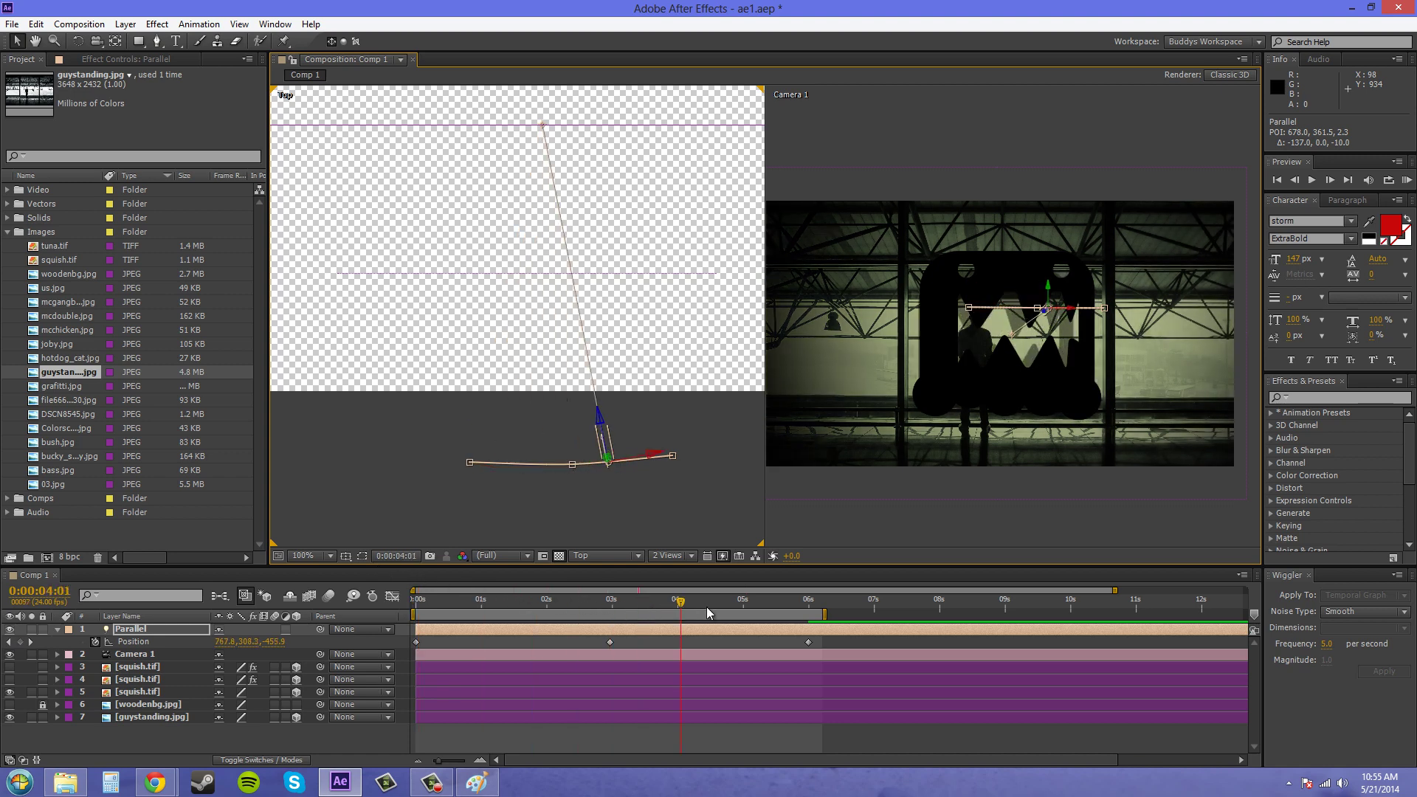
{"action": "left_click", "coordinate": [793, 610]}
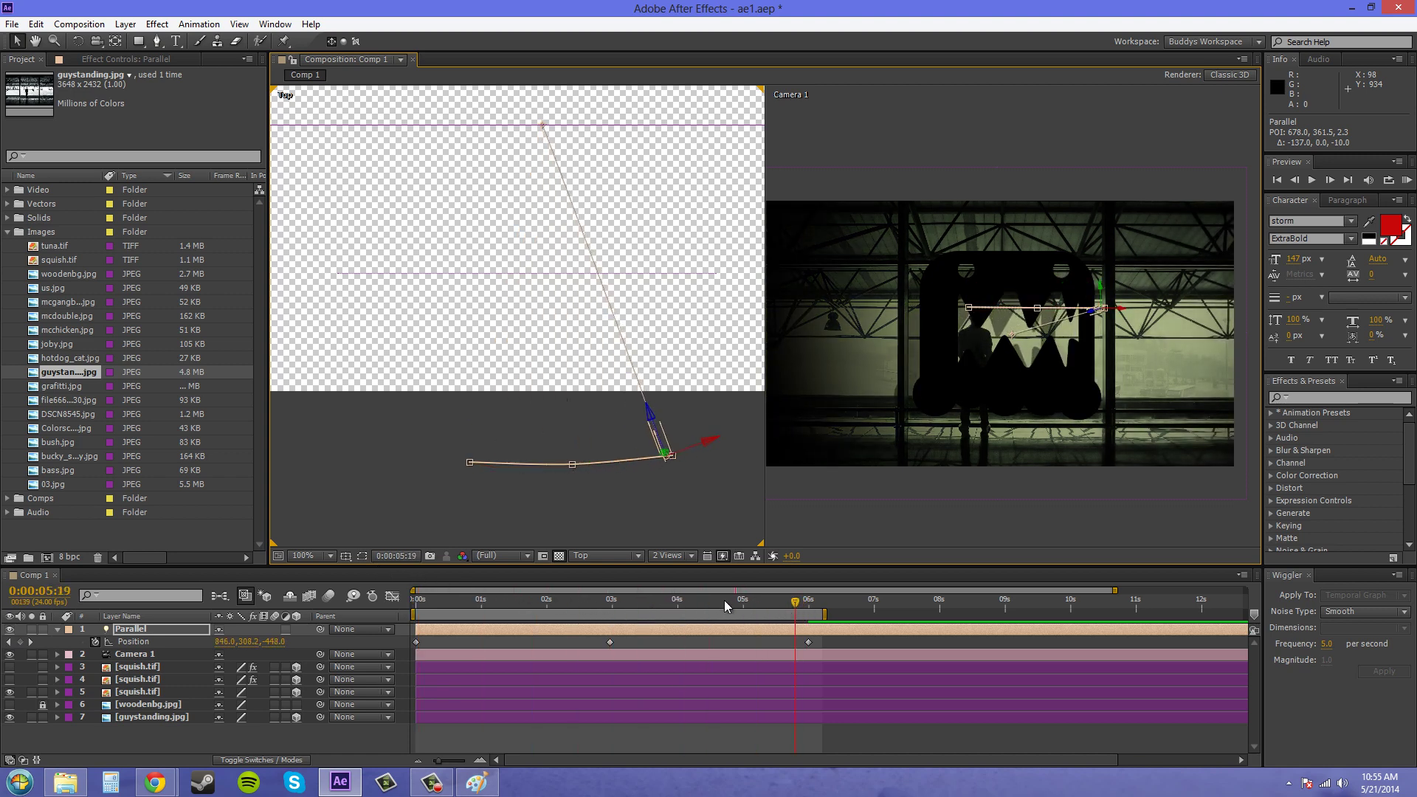
{"action": "left_click_drag", "start_coordinate": [724, 600], "coordinate": [399, 573]}
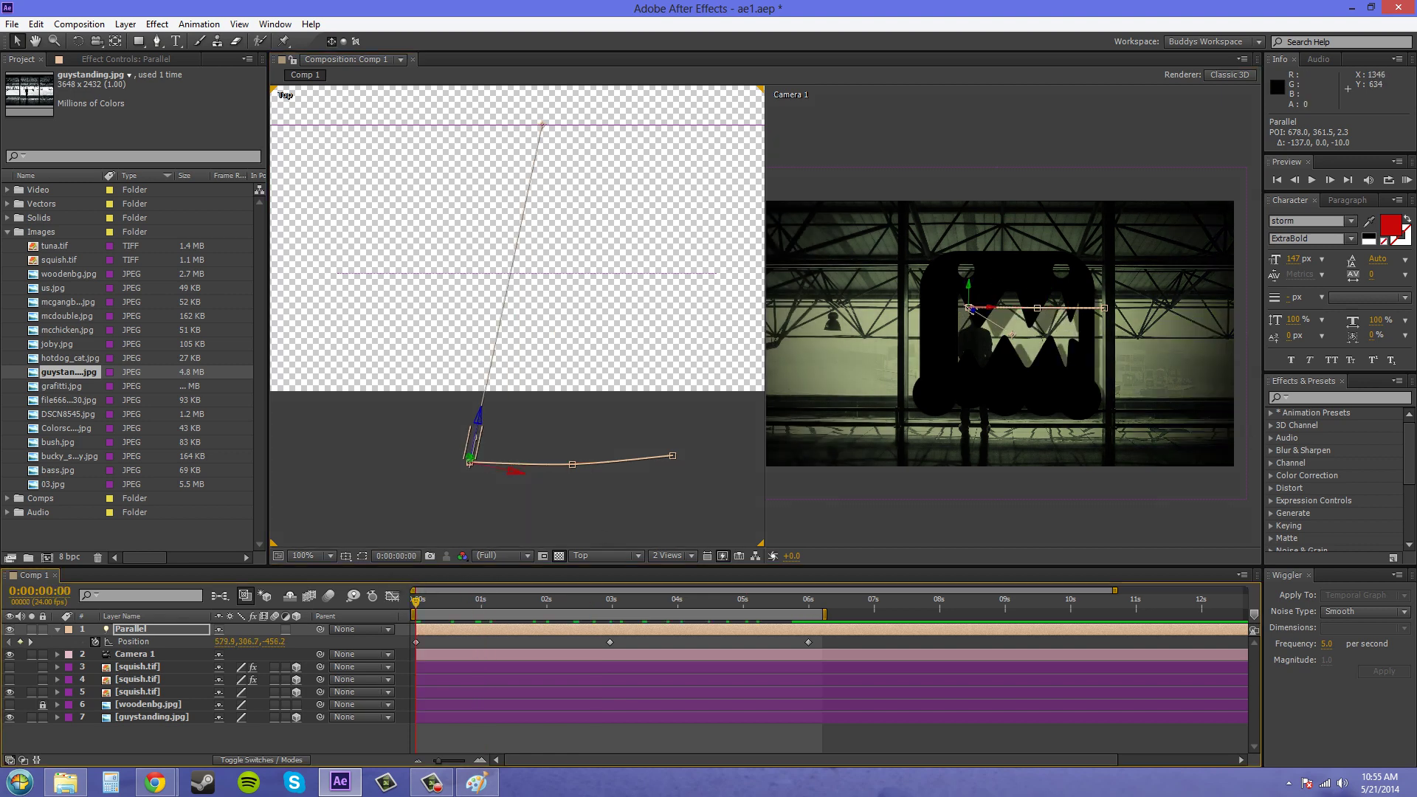
{"action": "key", "text": "alt+Tab"}
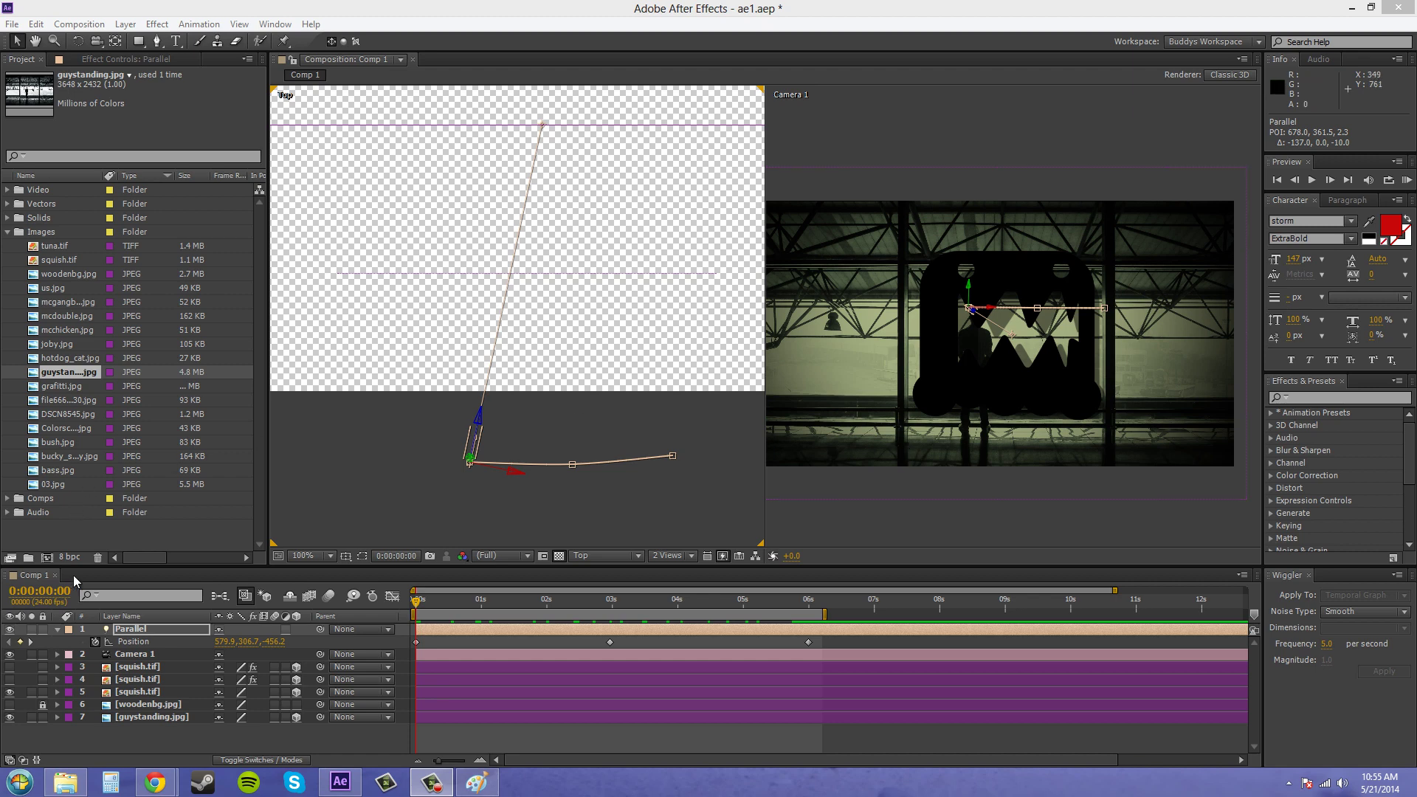
Change the light's Light Type to Spot and scrub to preview the moving cone
{"action": "double_click", "coordinate": [130, 629]}
{"action": "left_click", "coordinate": [742, 279]}
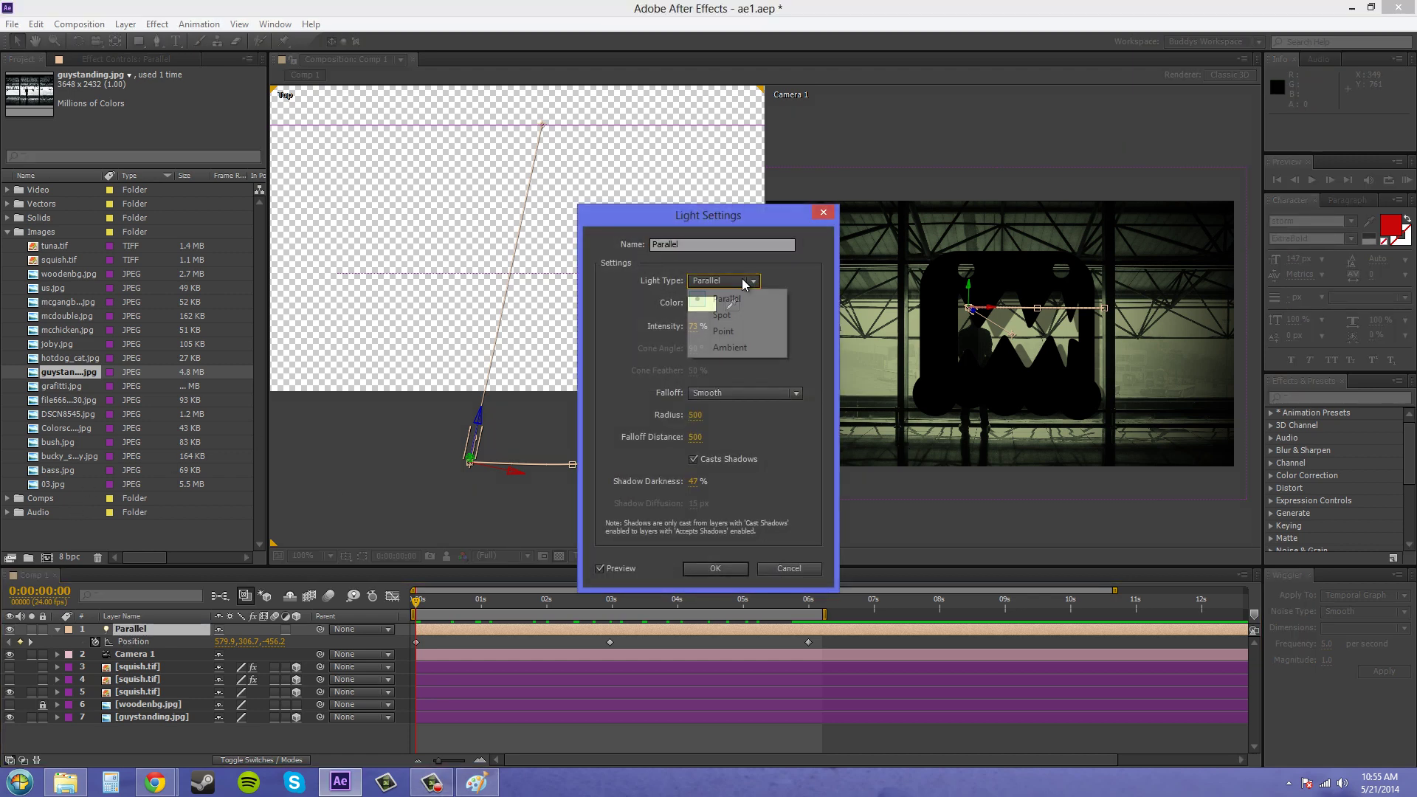
{"action": "left_click", "coordinate": [726, 312]}
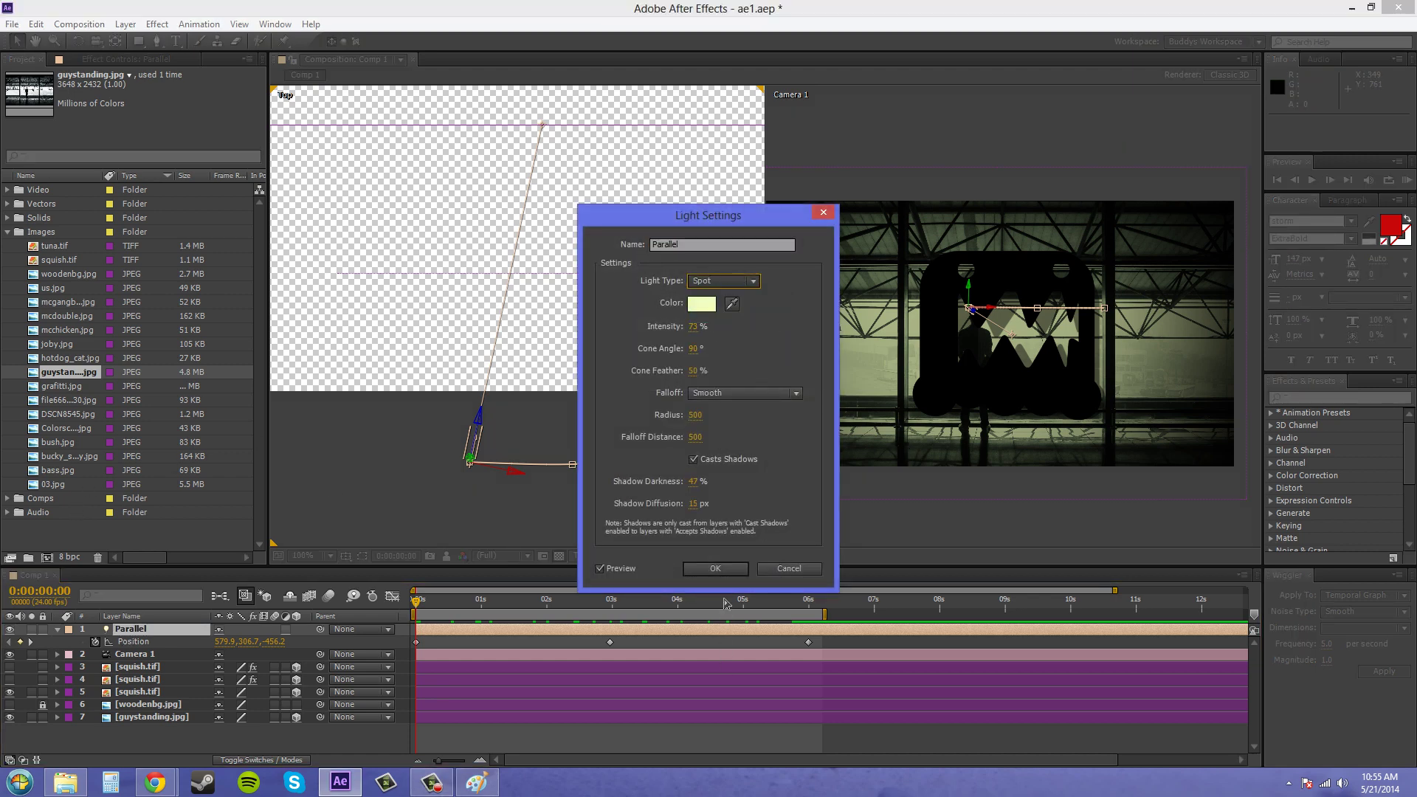
{"action": "left_click", "coordinate": [723, 571]}
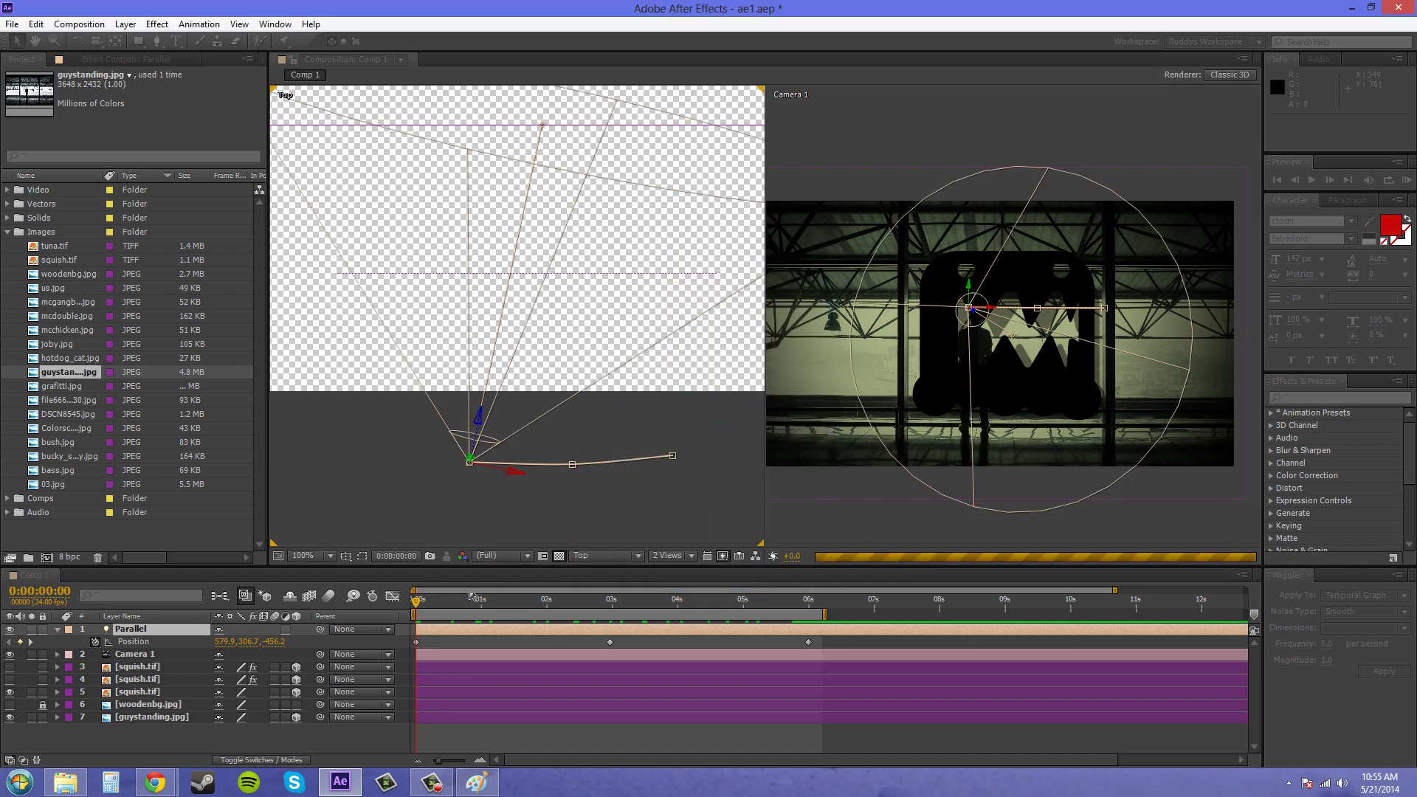
{"action": "key", "text": "Page_Down"}
{"action": "left_click_drag", "start_coordinate": [464, 602], "coordinate": [412, 657]}
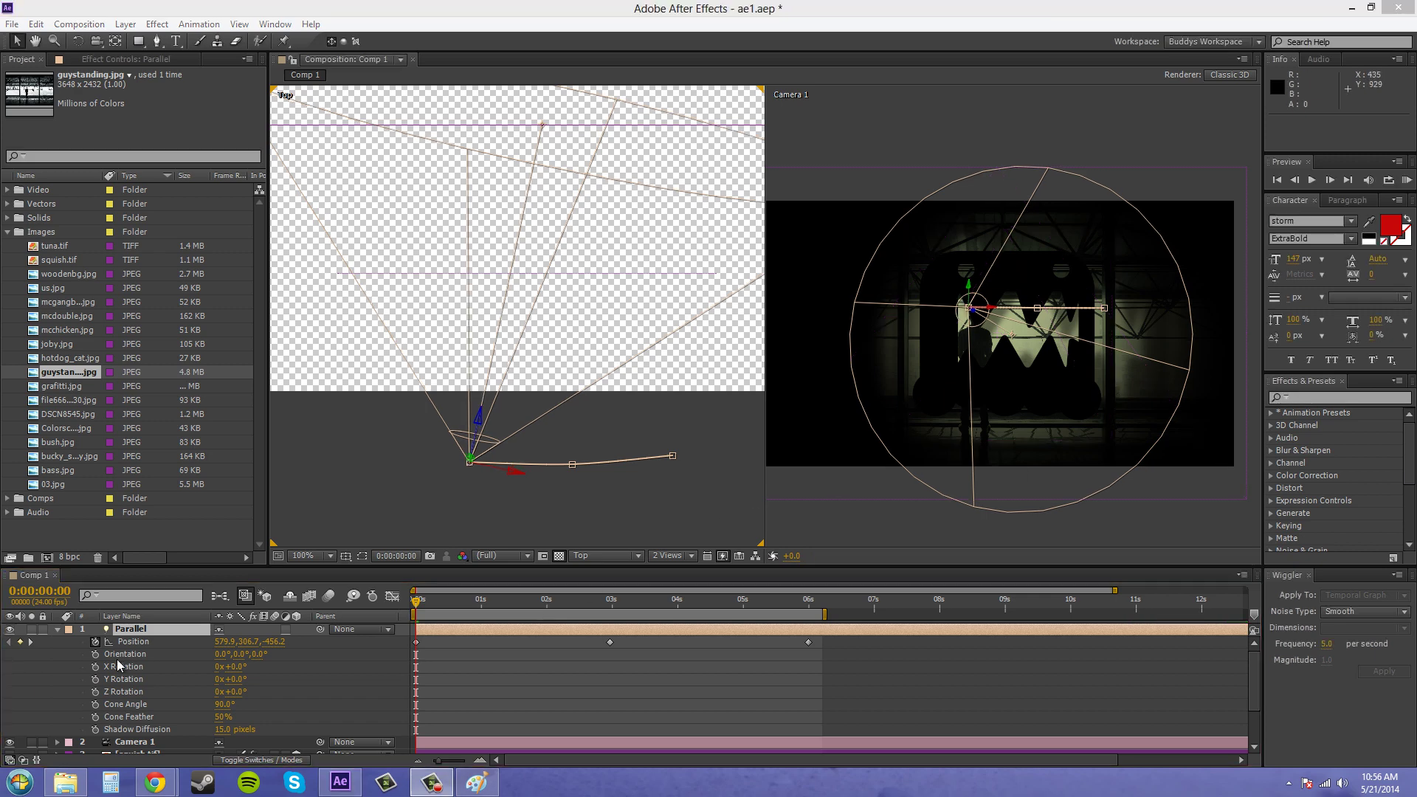
Set the light's Light Type from Spot back to Parallel in Light Settings
{"action": "double_click", "coordinate": [131, 629]}
{"action": "left_click", "coordinate": [716, 279]}
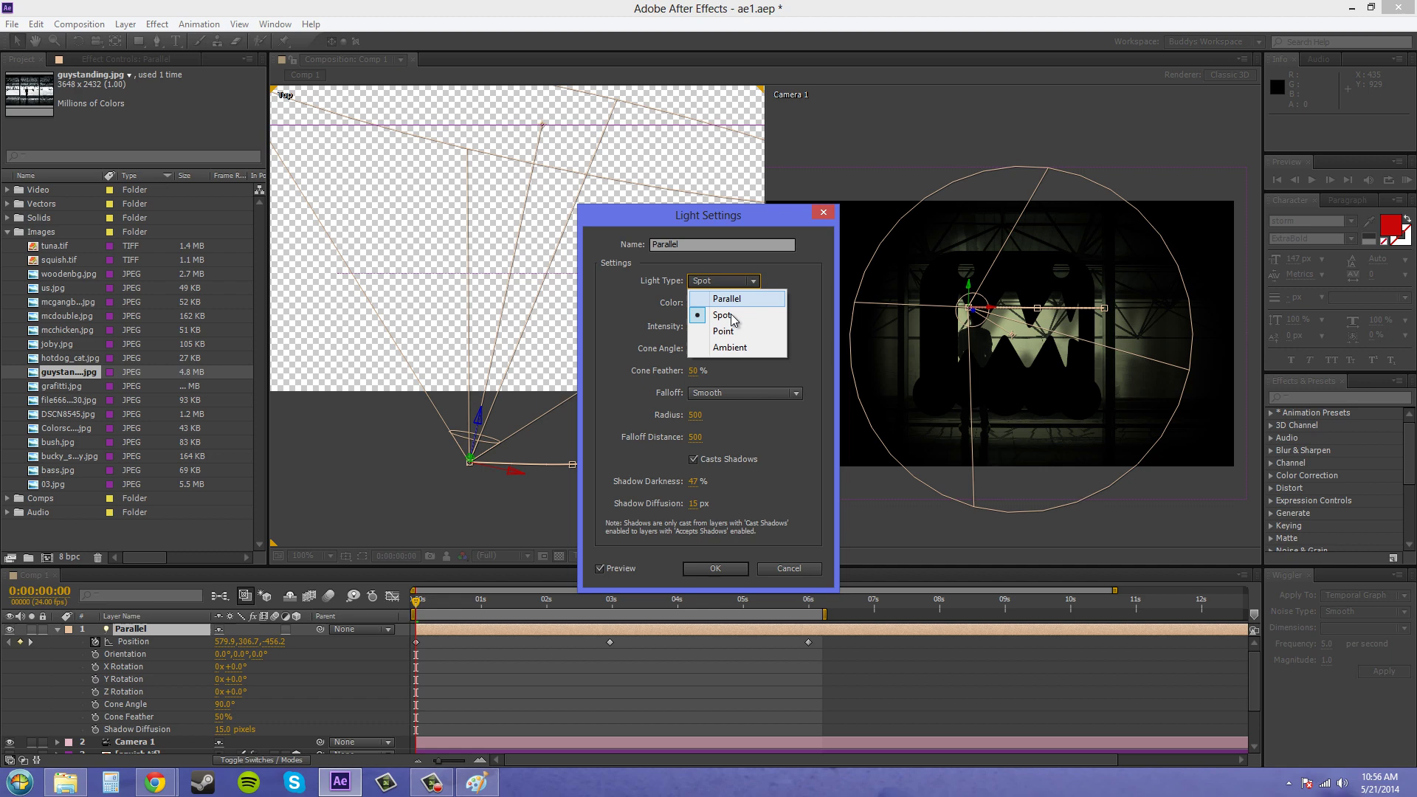
{"action": "left_click", "coordinate": [732, 292]}
{"action": "left_click", "coordinate": [713, 569]}
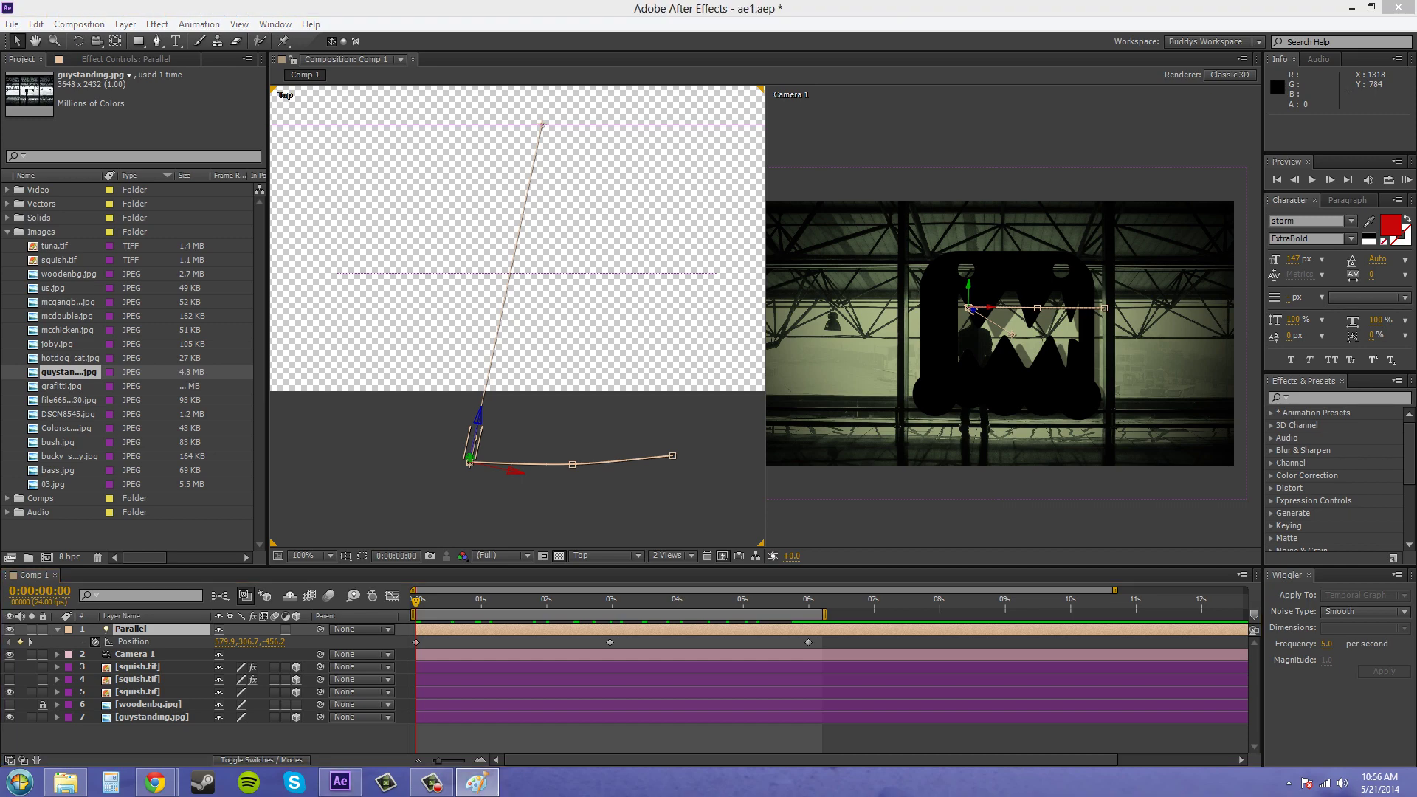
{"action": "mouse_move", "coordinate": [1388, 96]}
{"action": "left_mouse_down"}
{"action": "mouse_move", "coordinate": [826, 113]}
{"action": "mouse_move", "coordinate": [659, 100]}
{"action": "left_mouse_up"}
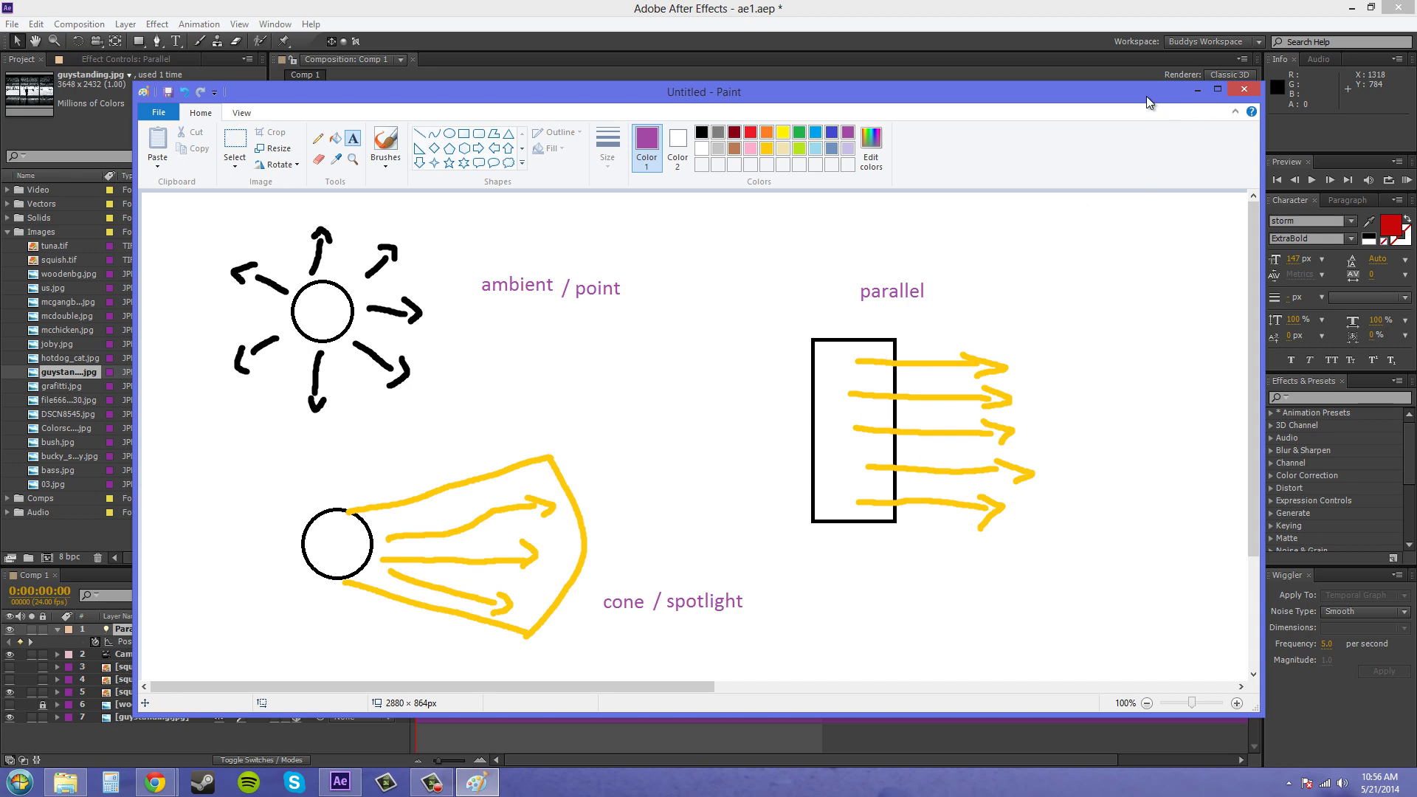
{"action": "key", "text": "alt+Tab"}
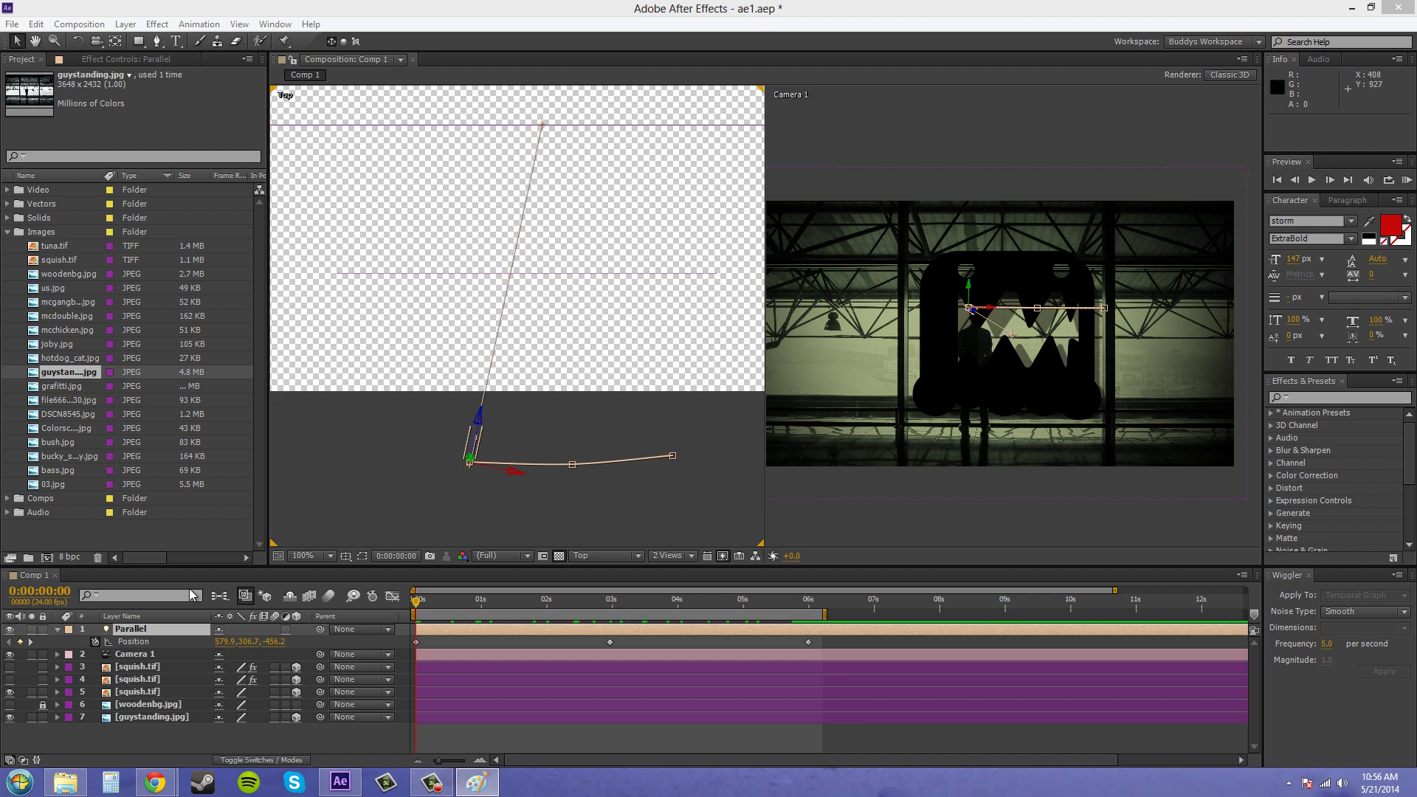
Fold up the Parallel light layer's property list, leaving only layer rows in the timeline
{"action": "left_click", "coordinate": [57, 629]}
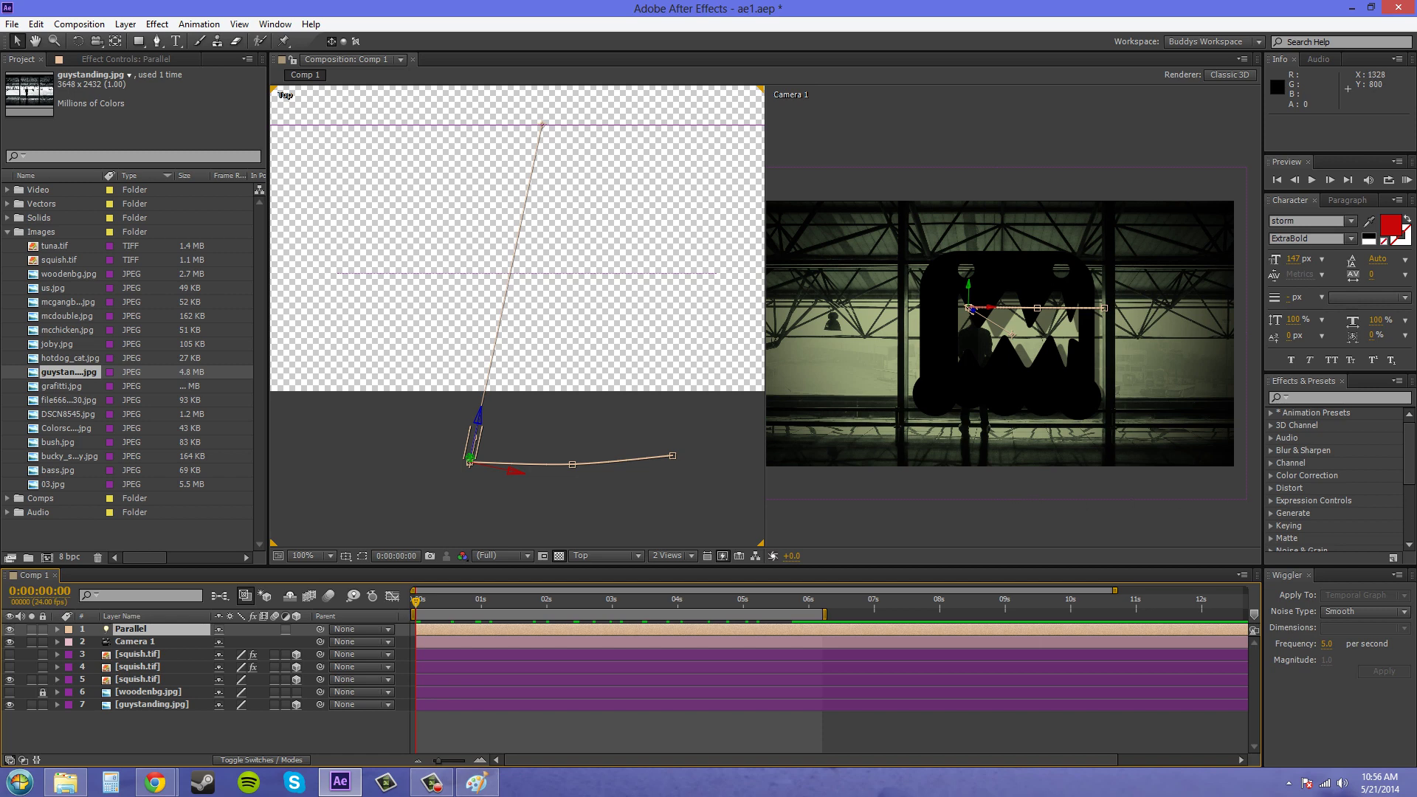
{"action": "key", "text": "alt+Tab"}
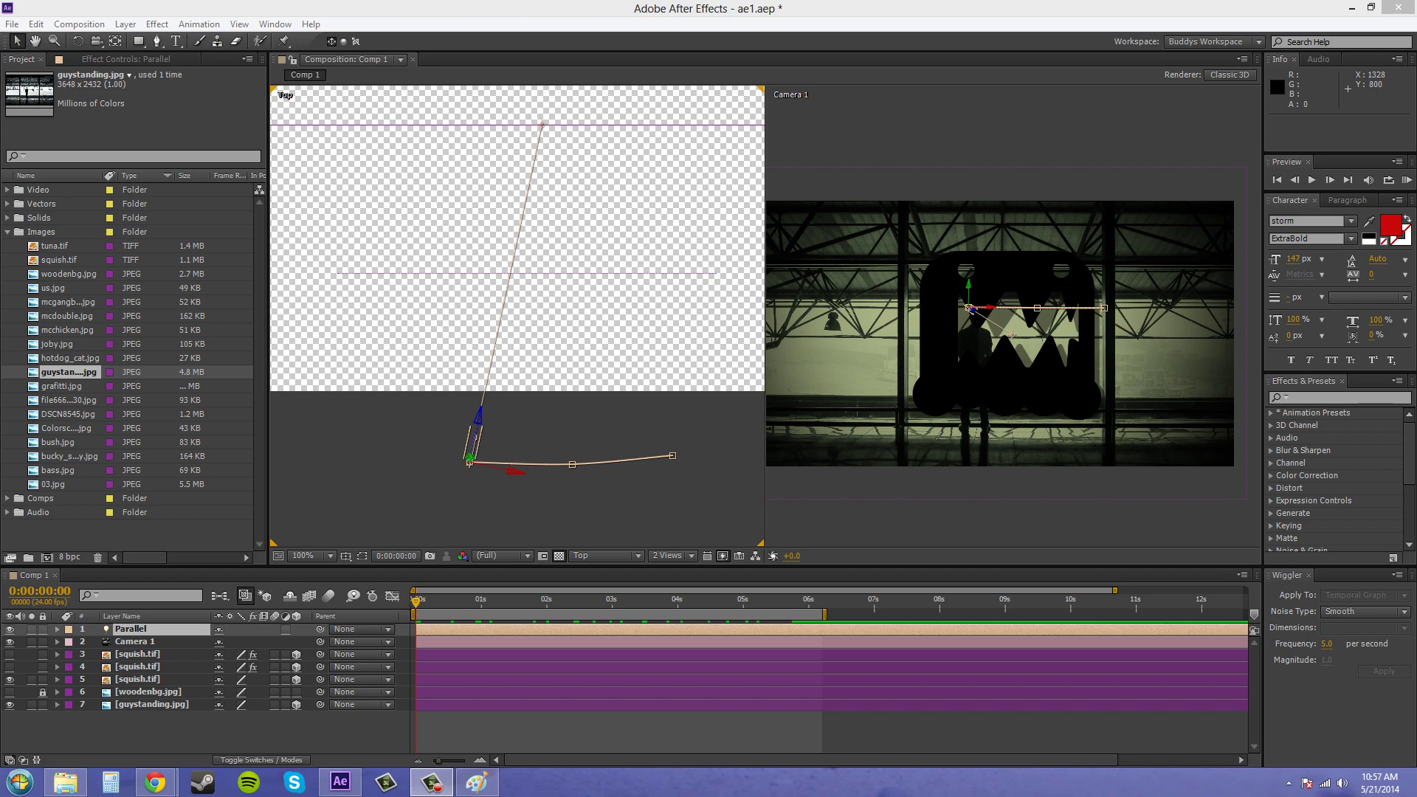